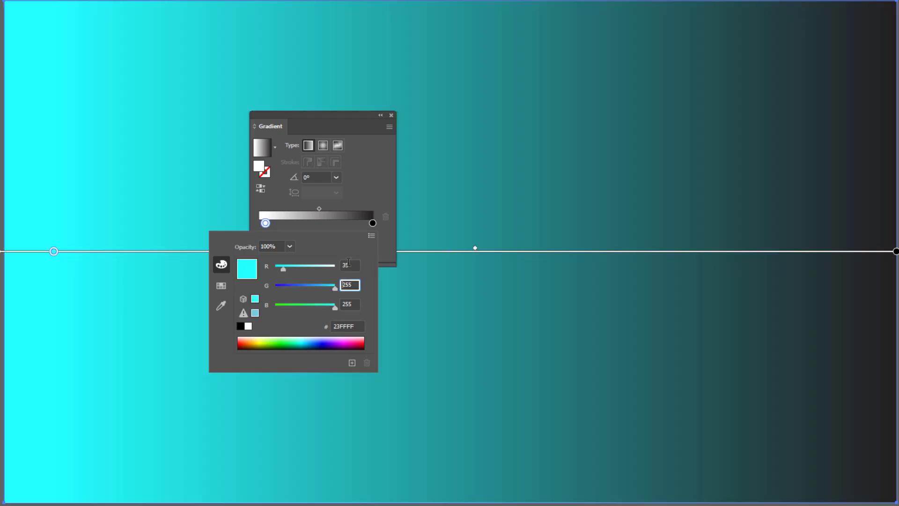
Step: Finish the first gradient stop's colour by setting G to 31 and B to 32
type("31")
key("Tab")
type("3")
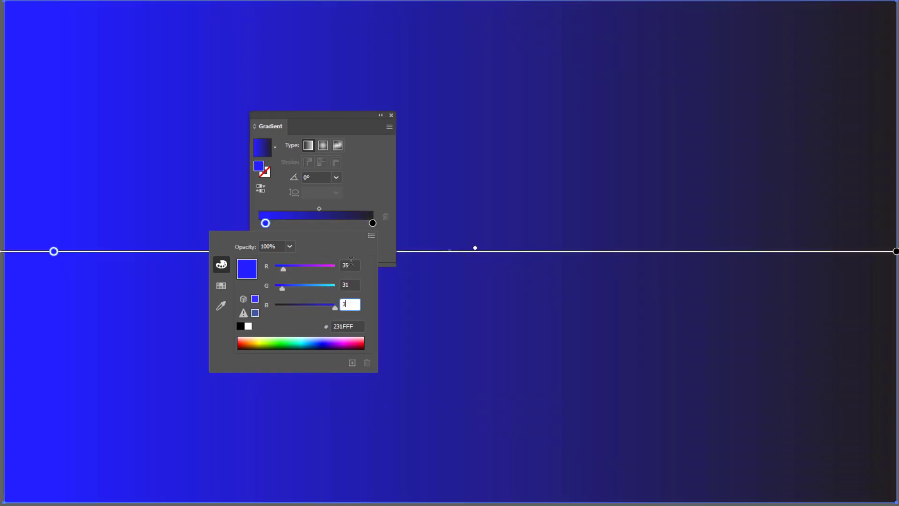
key("Return")
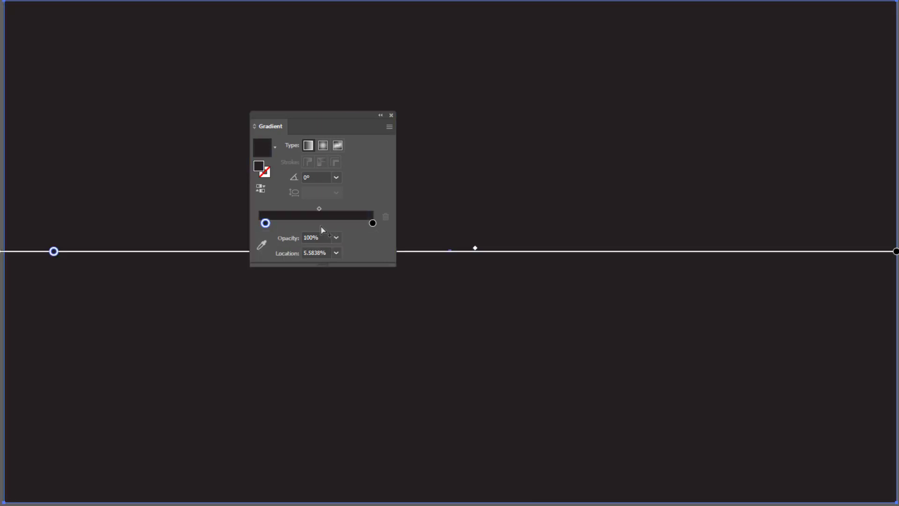
Step: Add a gradient stop midway along the background gradient and set its colour to R 91, G 92, B 94
left_click(318, 223)
left_click_drag(318, 226, 317, 223)
double_click(316, 223)
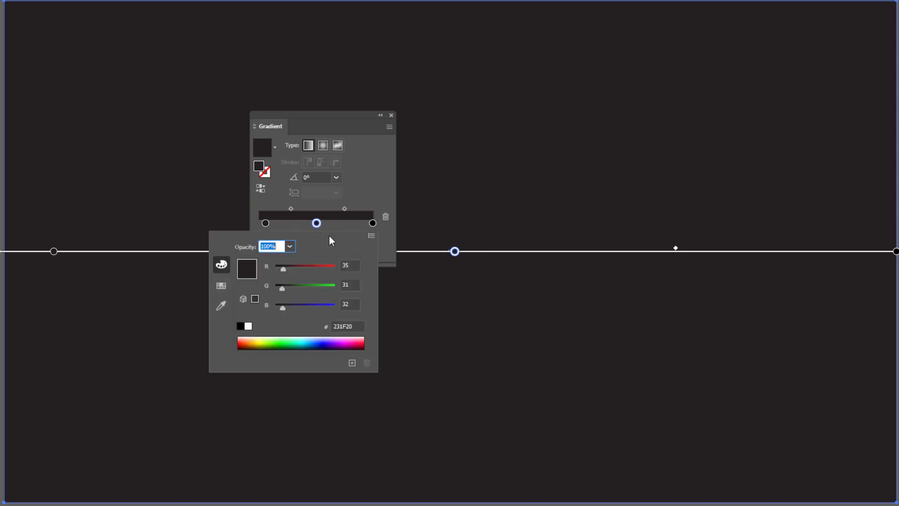
left_click(351, 262)
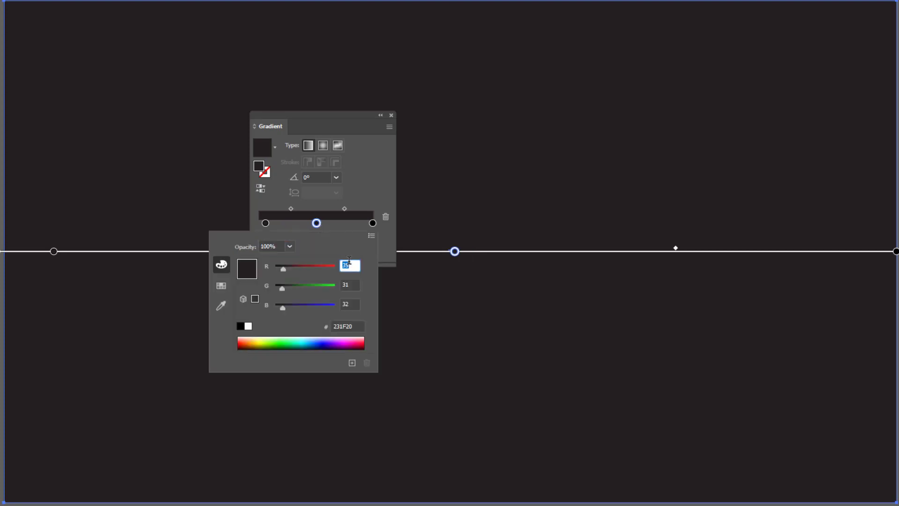
type("91")
key("Tab")
type("92")
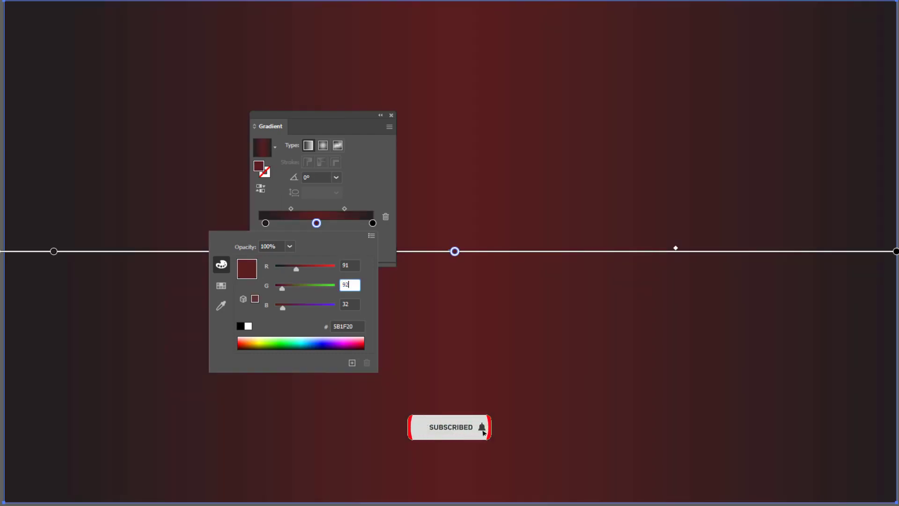
key("Tab")
type("94")
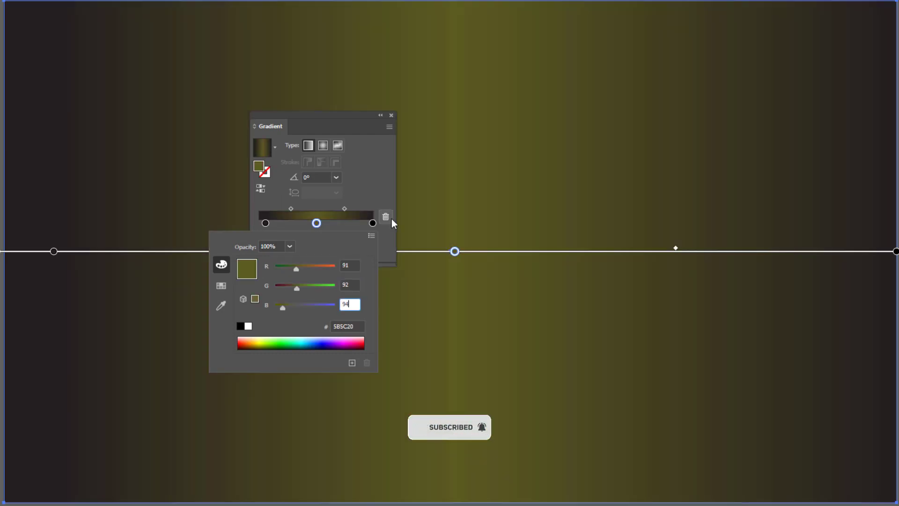
Step: Switch the colour mode of the end gradient stop from grayscale to RGB
left_click(372, 224)
double_click(371, 223)
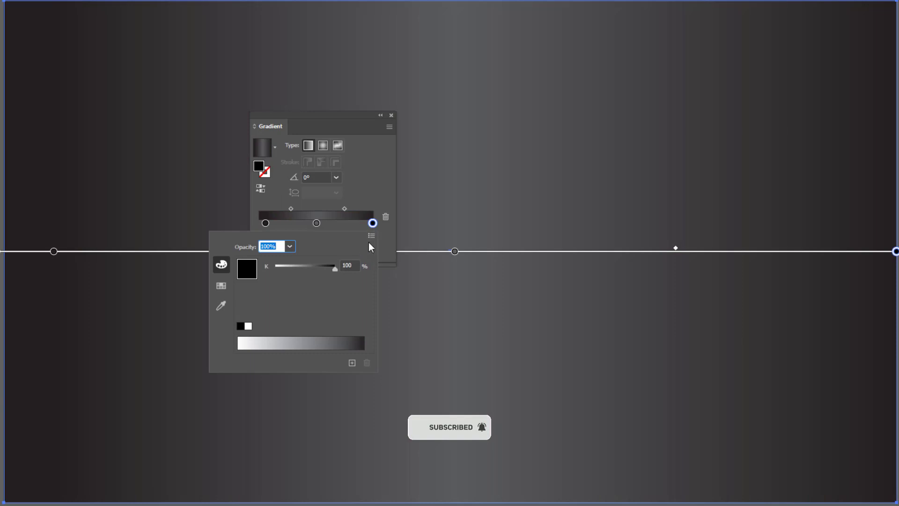
left_click(372, 235)
left_click(405, 251)
Step: Set the end gradient stop's colour to R 35, G 31, B 32 and close the gradient settings
left_click(345, 266)
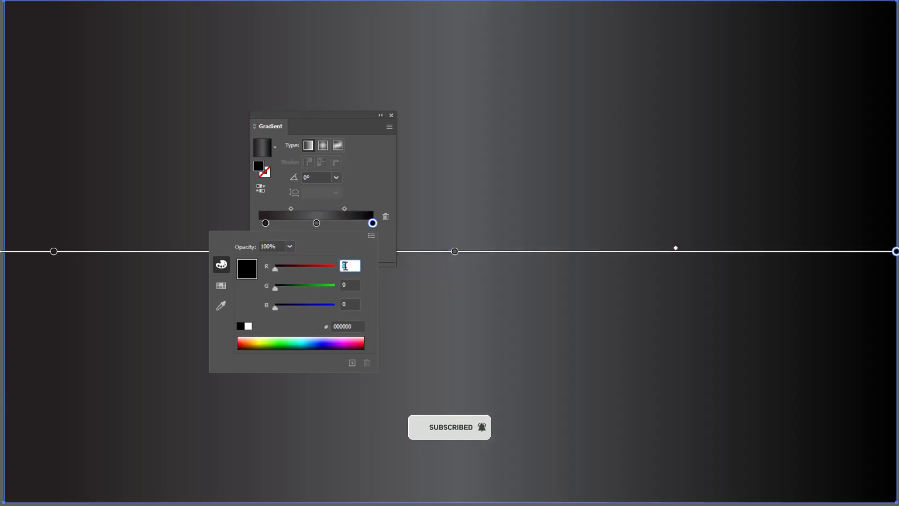
type("35")
key("Tab")
type("32")
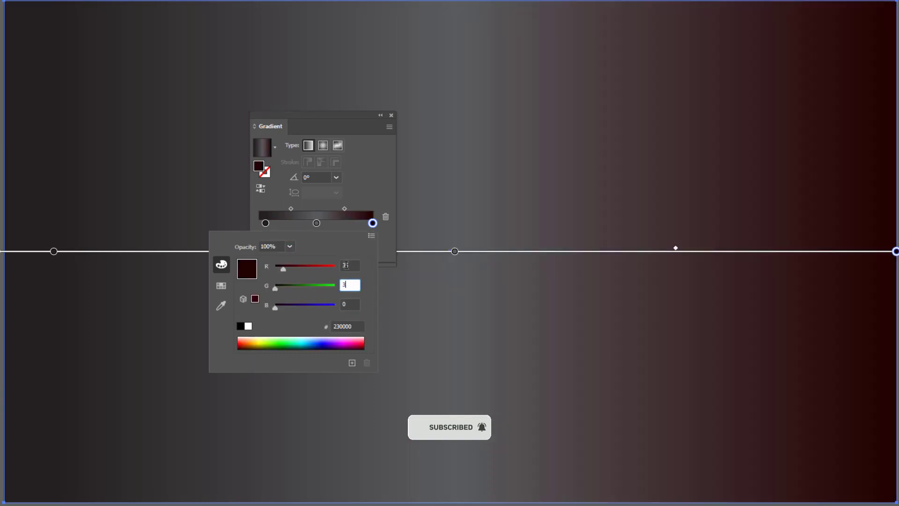
key("Tab")
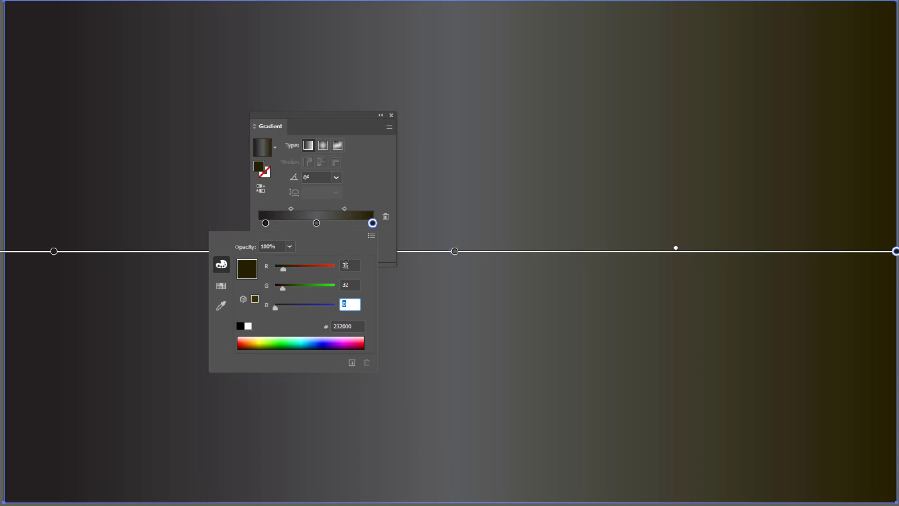
left_click(350, 284)
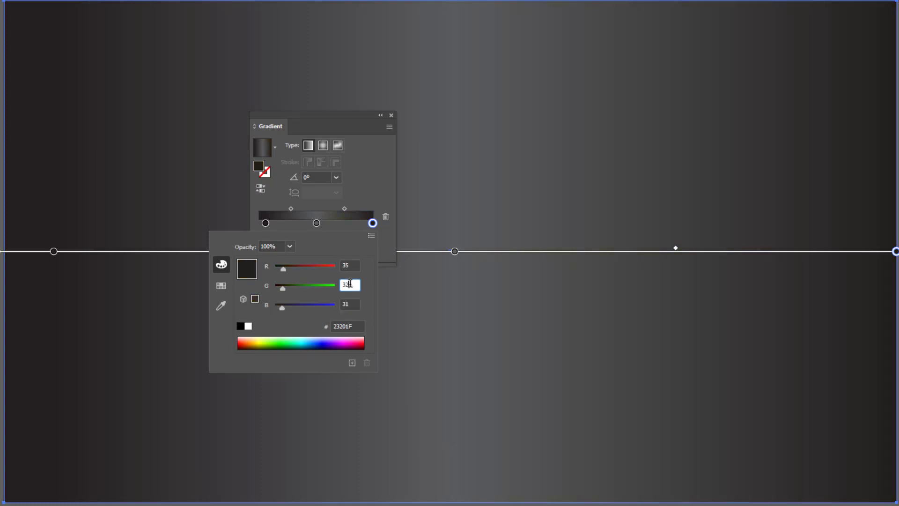
type("31")
left_click(354, 304)
type("3")
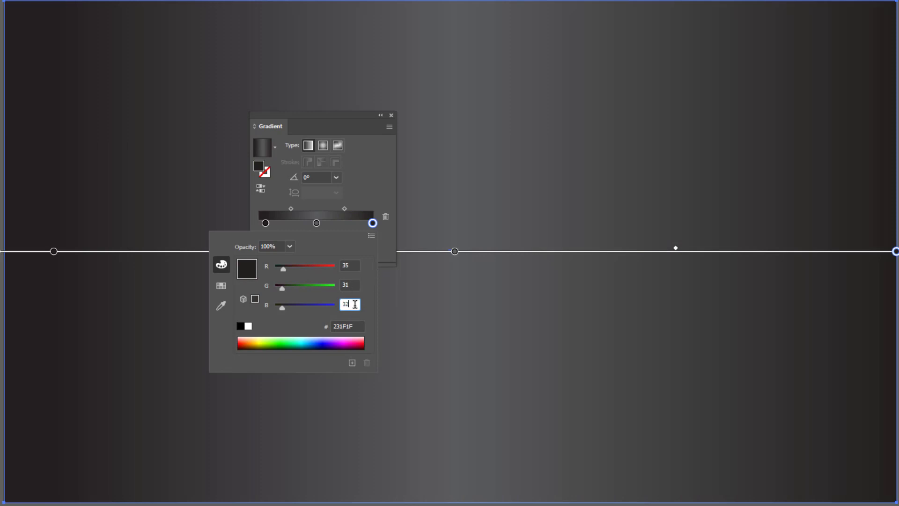
type("2")
left_click(393, 254)
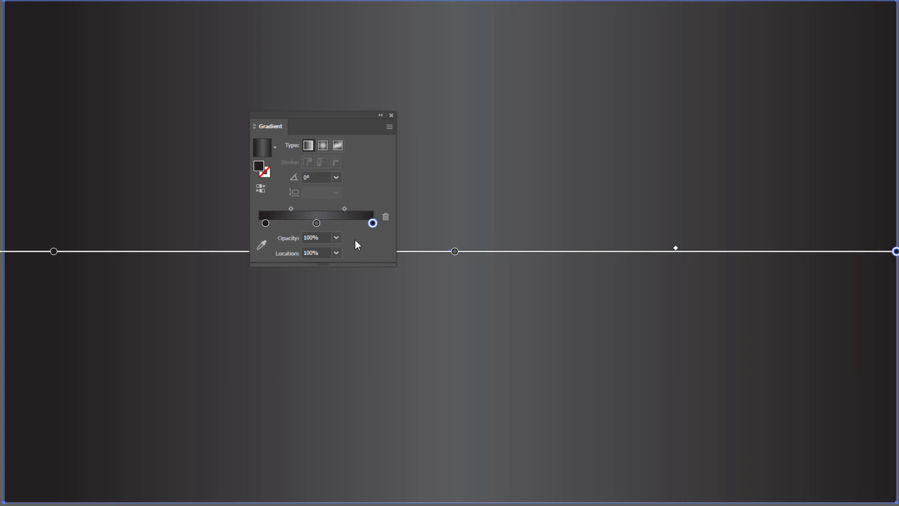
left_click(392, 115)
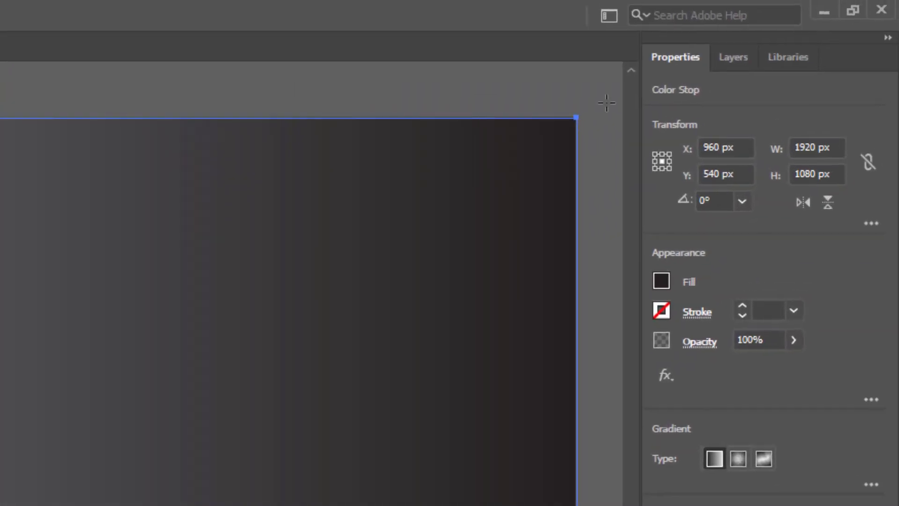
Step: Lock the background rectangle inside Layer 1
left_click(744, 70)
left_click(707, 88)
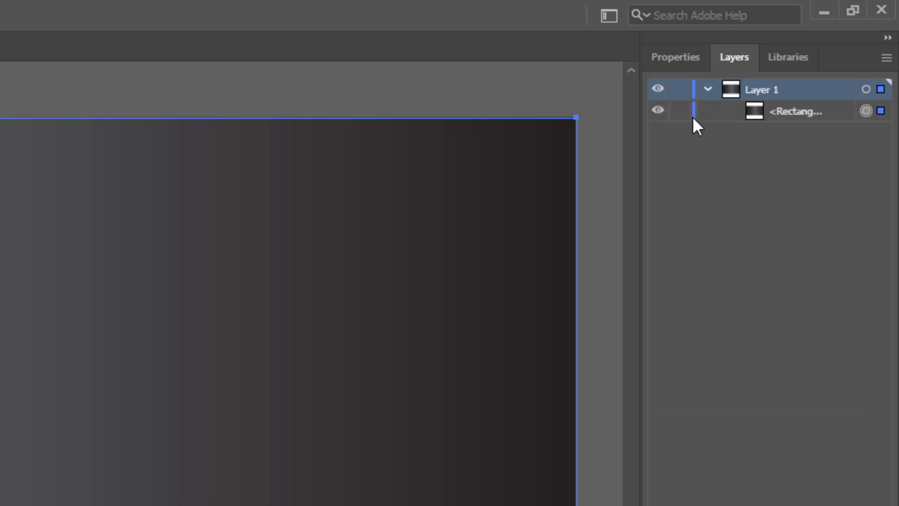
left_click(678, 110)
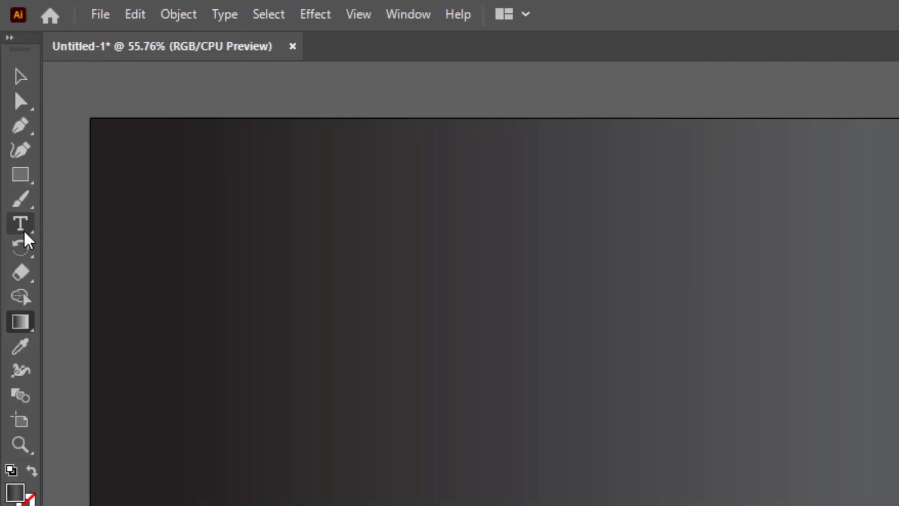
Step: Add the text "Gold" to the artboard, enlarge it to about 503 px wide and place it in the upper area
left_click(22, 226)
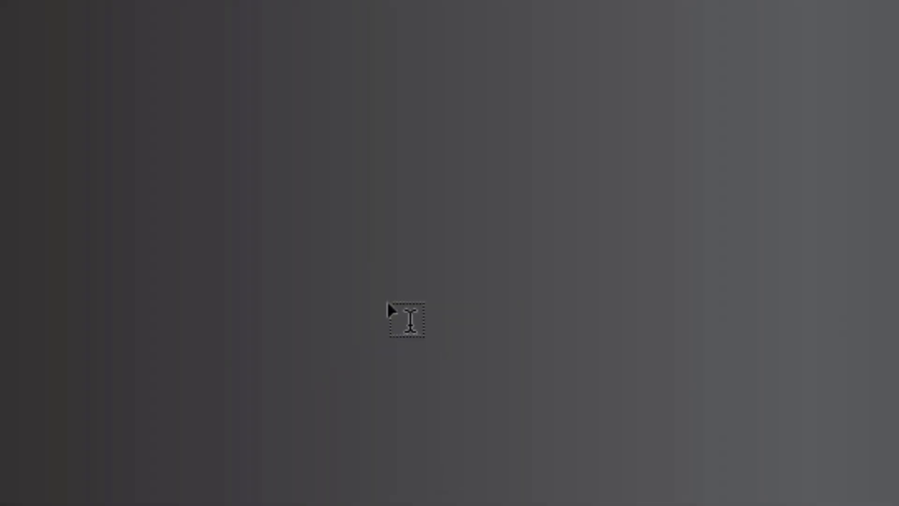
left_click(575, 411)
type("Gold")
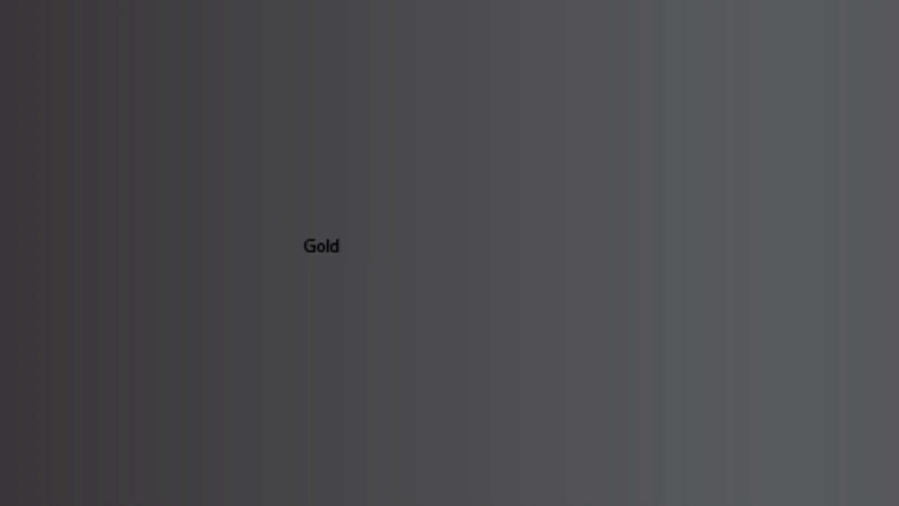
key("Escape")
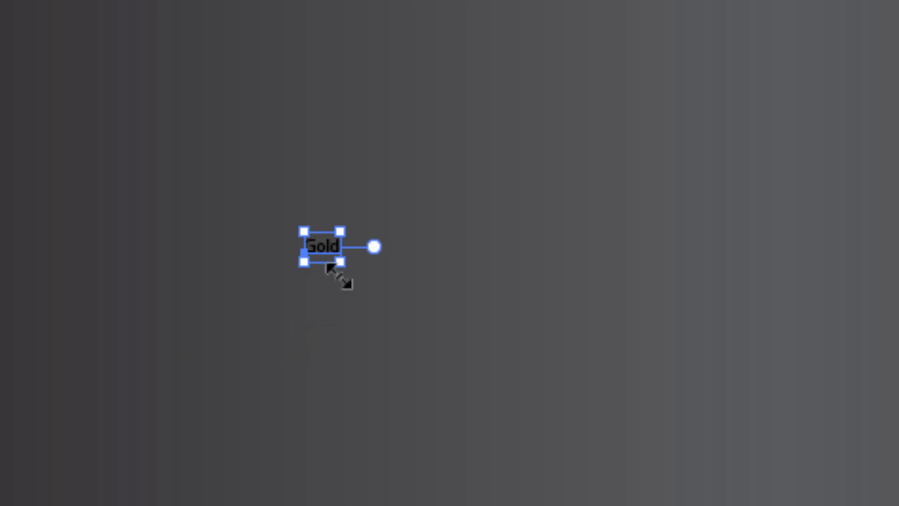
left_click_drag(340, 263, 468, 291)
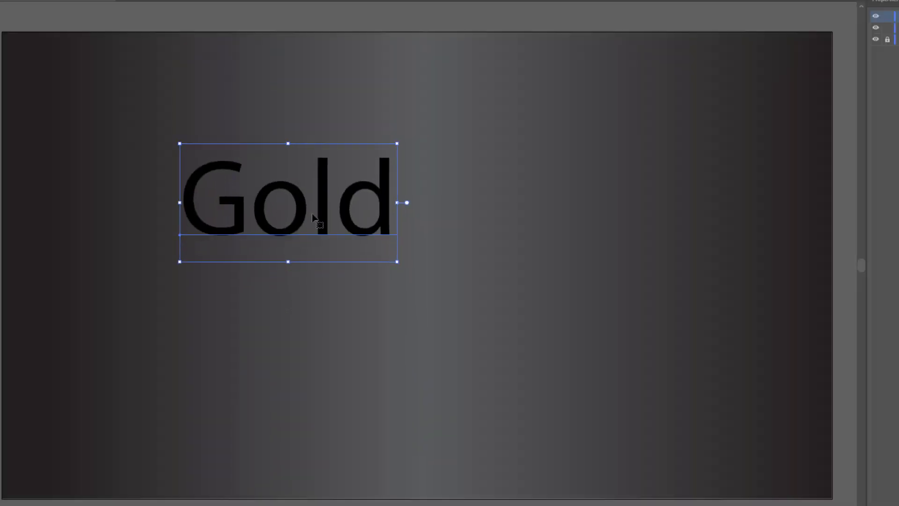
left_click_drag(338, 220, 362, 228)
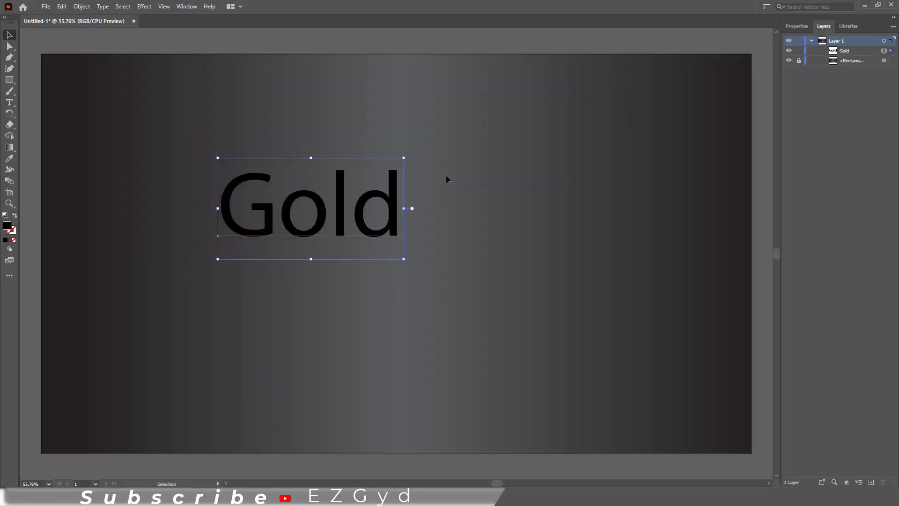
Step: Change the font of the "Gold" text to Montserrat Bold
left_click(802, 26)
left_click(849, 208)
left_click(849, 207)
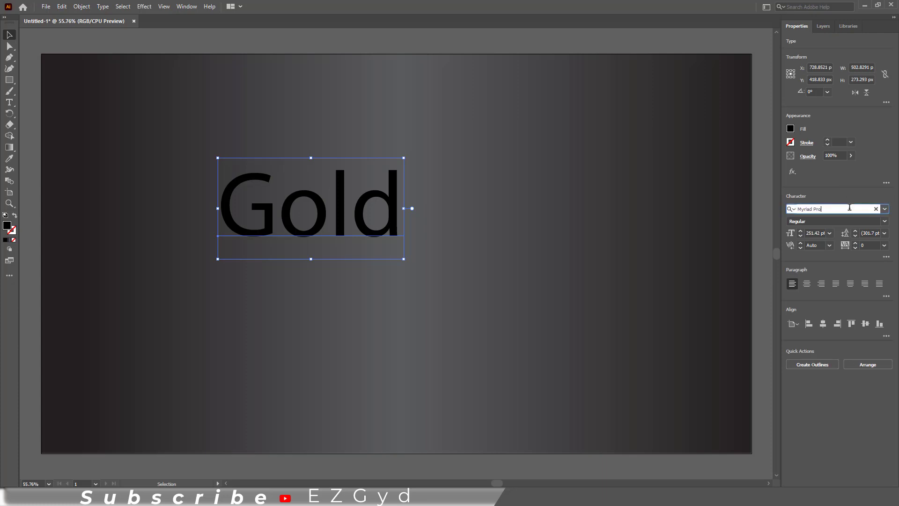
triple_click(849, 208)
type("mon")
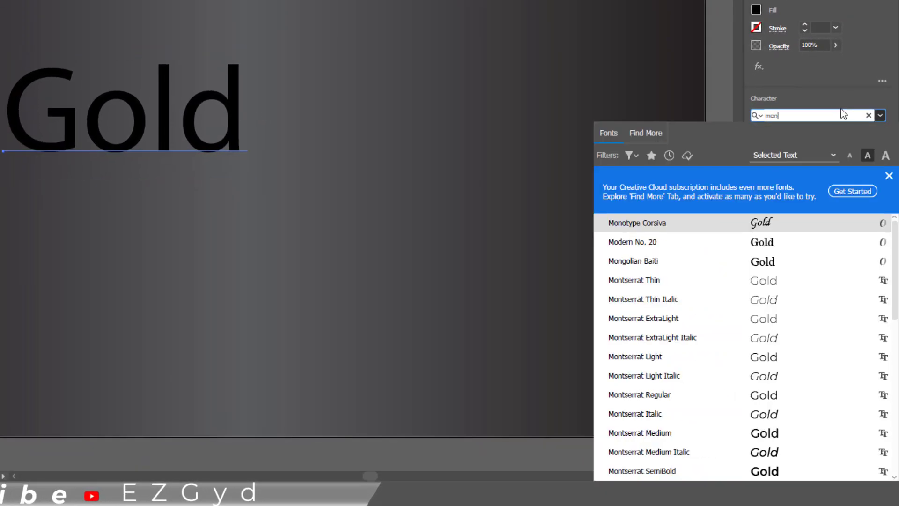
type("t")
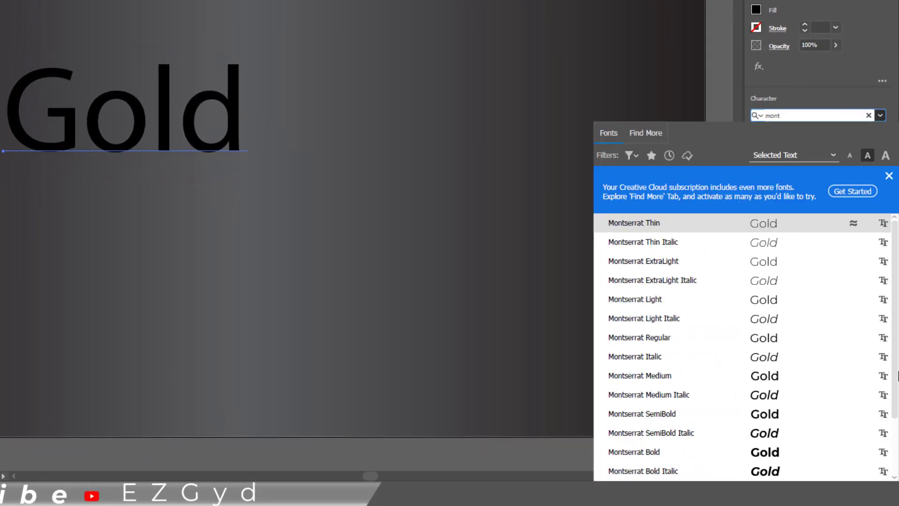
left_click(754, 455)
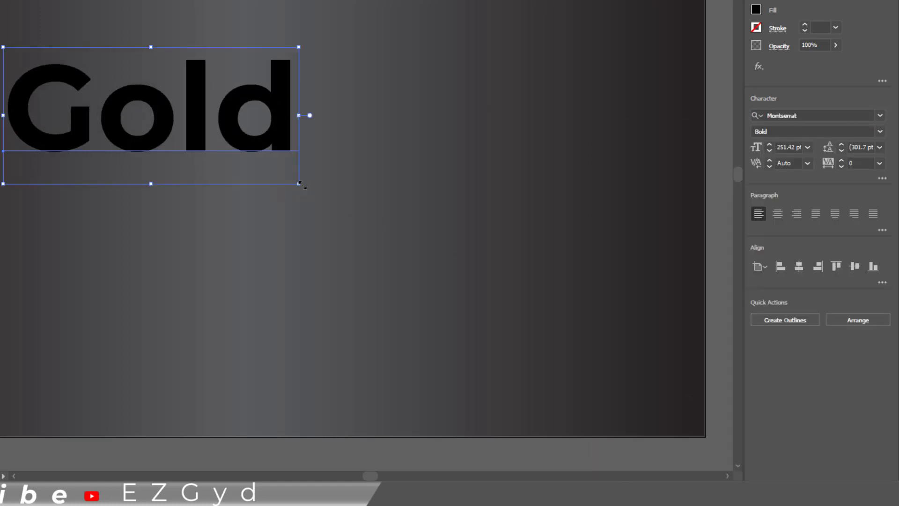
Step: Enlarge the "Gold" text to about 991 px wide and centre it horizontally and vertically on the artboard
left_click_drag(303, 188, 302, 188)
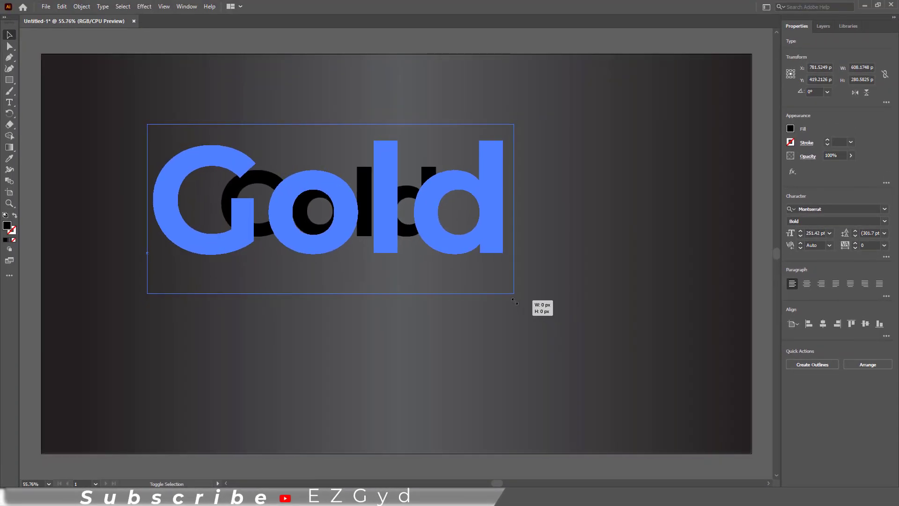
left_click_drag(514, 301, 514, 301)
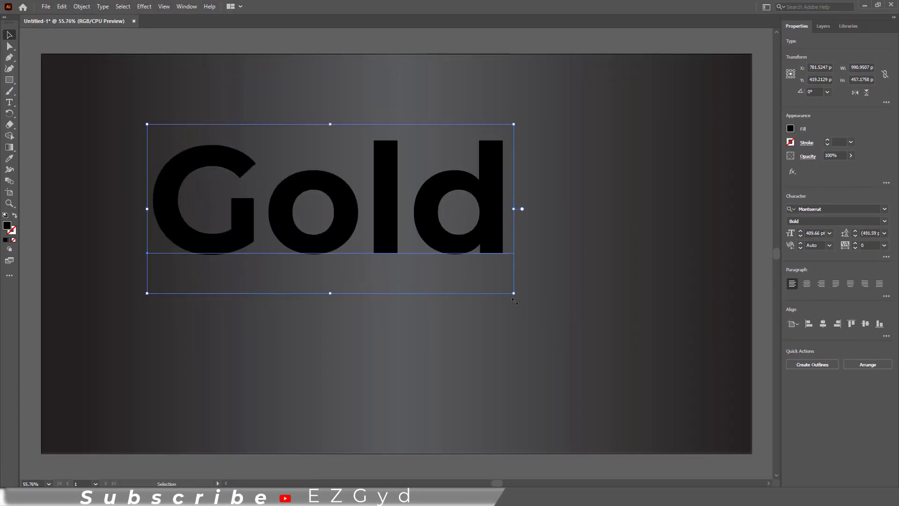
left_click(822, 324)
left_click(865, 323)
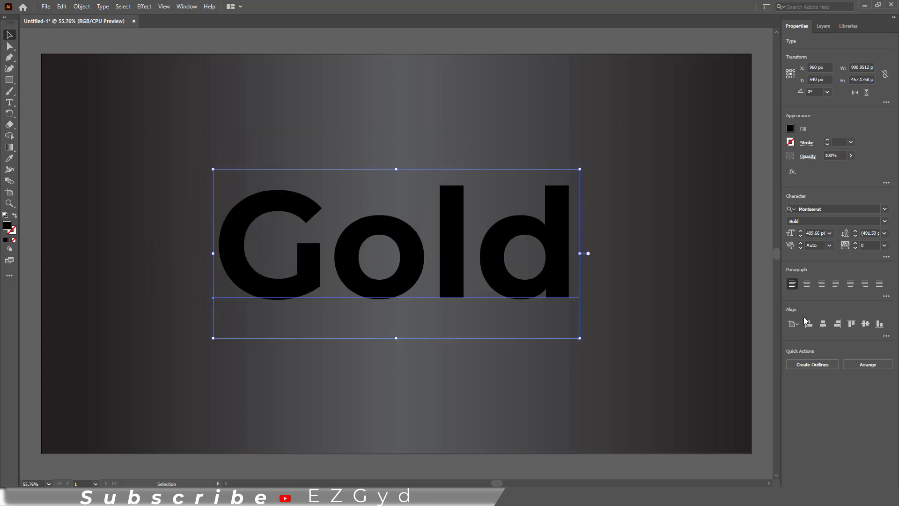
Step: Fill the "Gold" text with an orange swatch
left_click(791, 129)
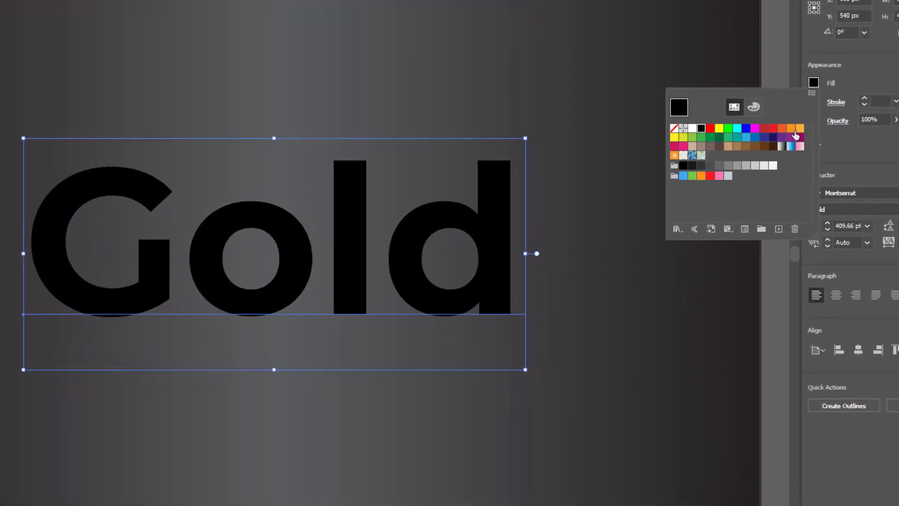
left_click(791, 128)
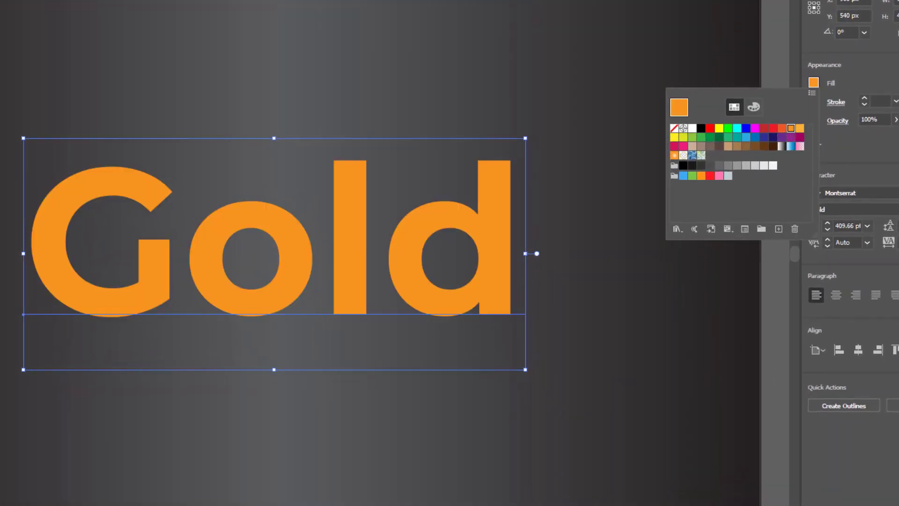
key("Escape")
Step: Apply a 3D Extrude & Bevel effect to the text with the Off-Axis Front position and 50 pt extrude depth
left_click(48, 8)
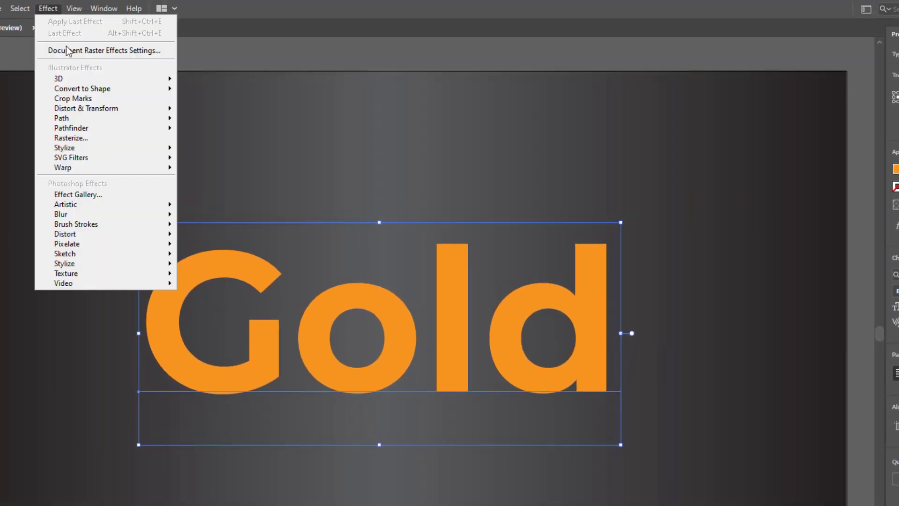
mouse_move(86, 78)
left_click(190, 80)
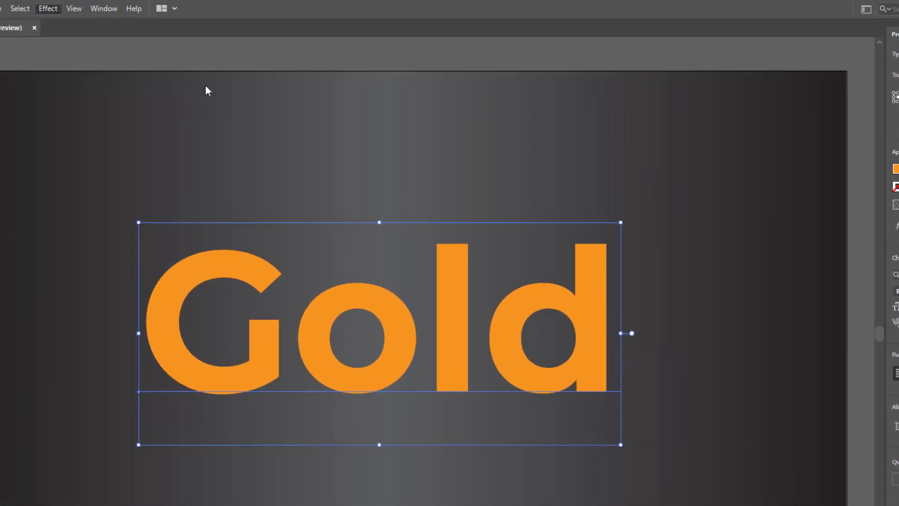
left_click_drag(531, 217, 783, 171)
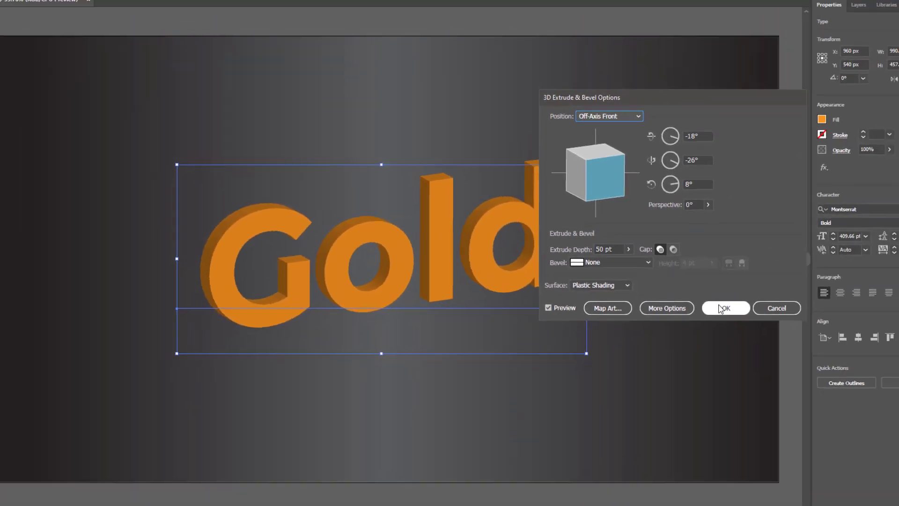
left_click(823, 355)
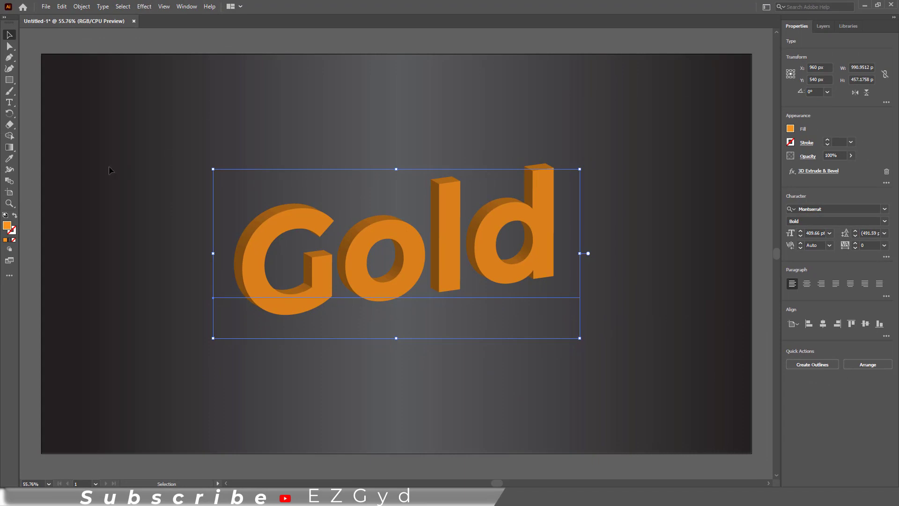
Step: Expand the appearance of the extruded "Gold" text and ungroup the resulting artwork
left_click(81, 6)
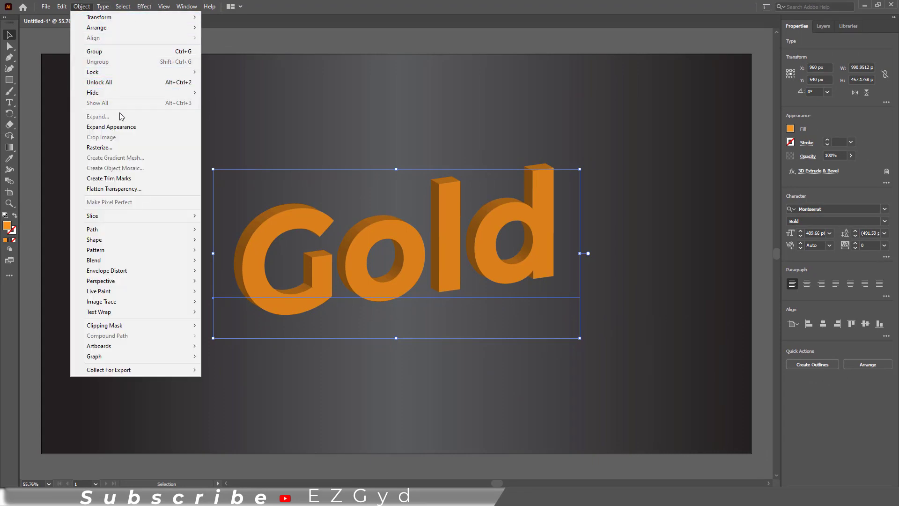
left_click(136, 129)
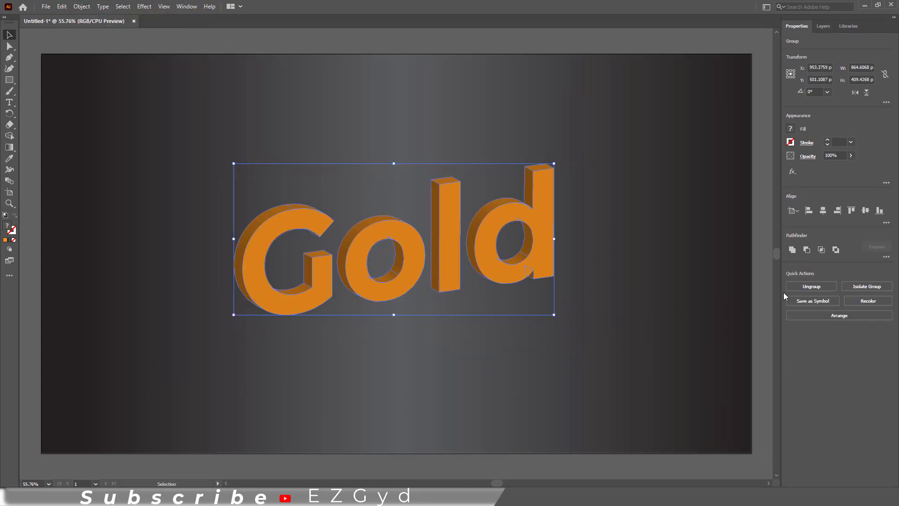
left_click(797, 287)
left_click(530, 363)
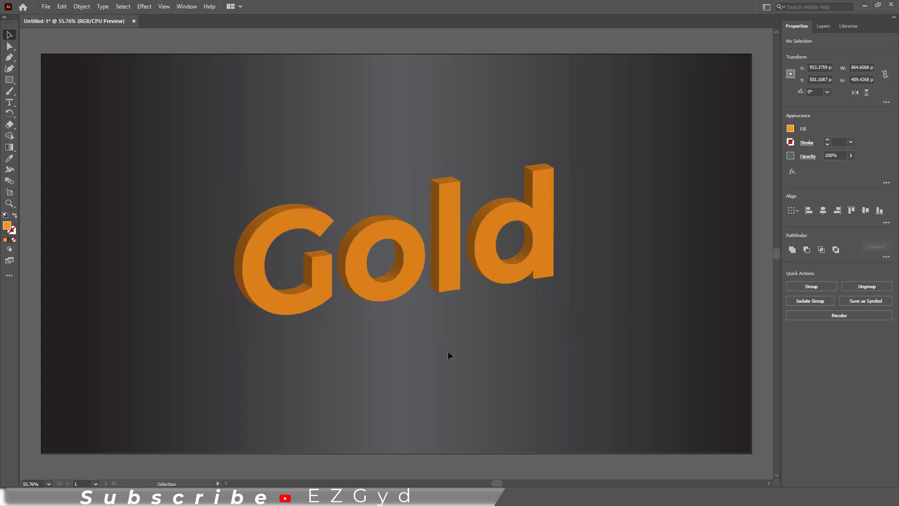
Step: Ungroup the letters G, o, l and d one by one so their faces and sides are separate
left_click(285, 304)
left_click(801, 287)
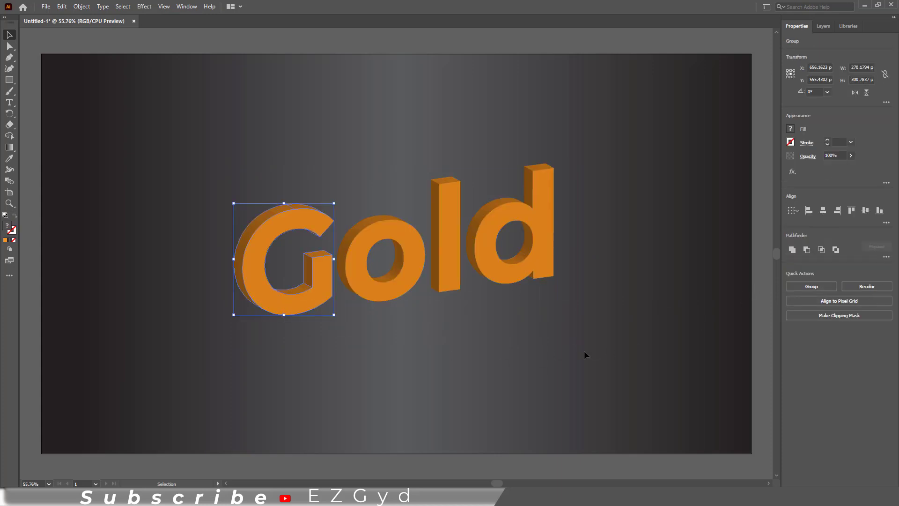
left_click(583, 350)
left_click(387, 294)
left_click(795, 287)
left_click(451, 301)
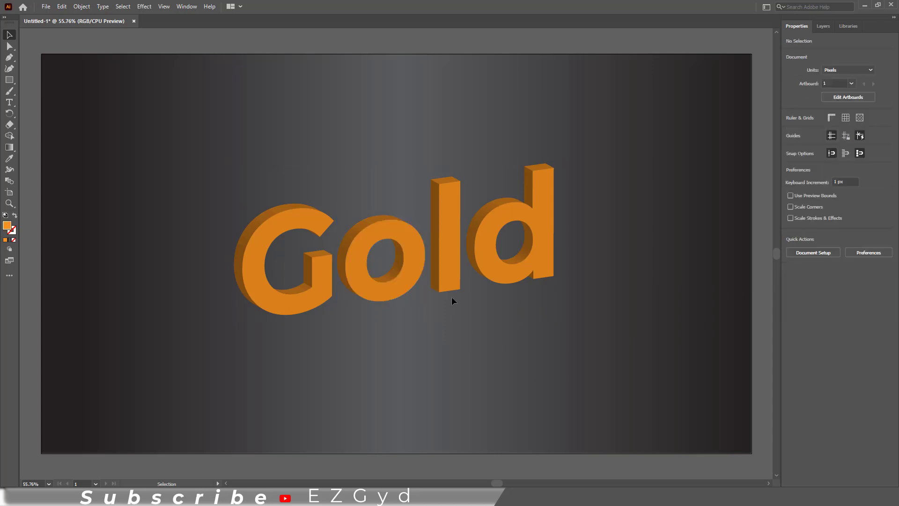
left_click(447, 267)
left_click(856, 286)
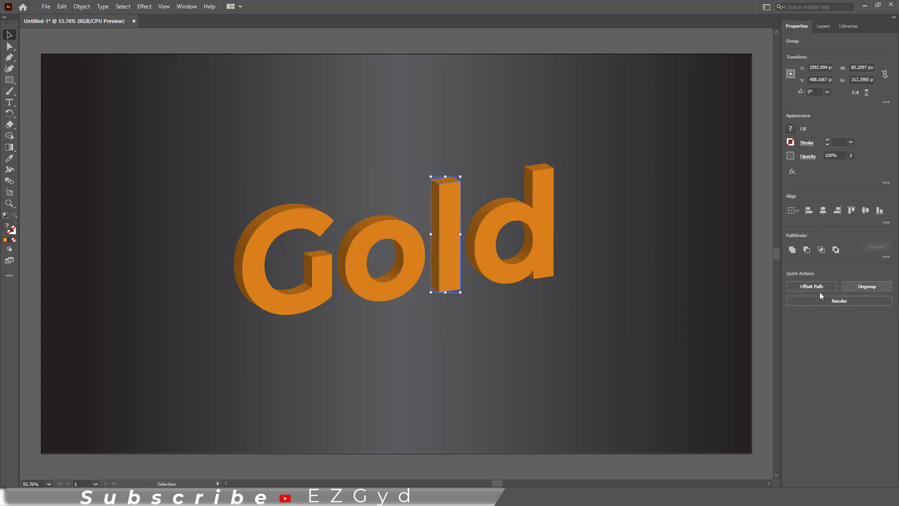
left_click(535, 295)
left_click(543, 271)
left_click(826, 286)
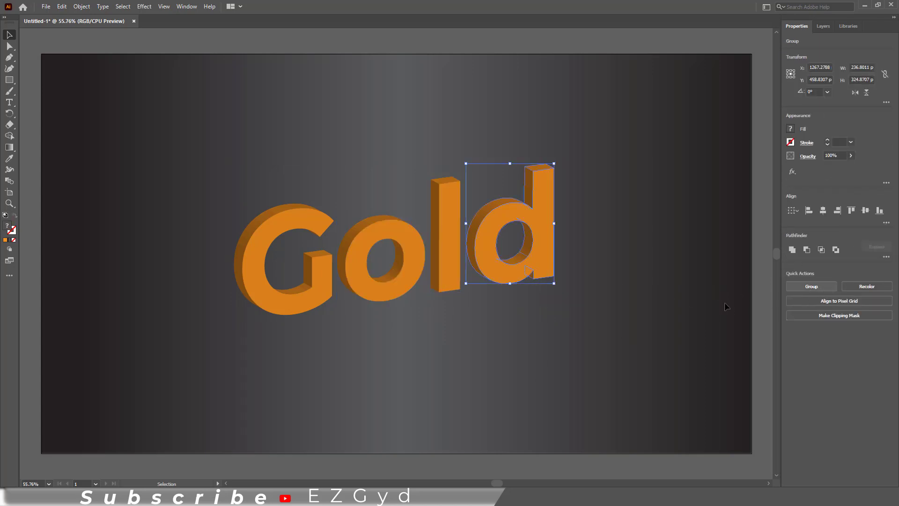
left_click(485, 344)
Step: Unite the outer curved side segments of the letter G and check the inner bottom side as a separate path
key("ctrl+plus")
key("ctrl+plus")
key("ctrl+plus")
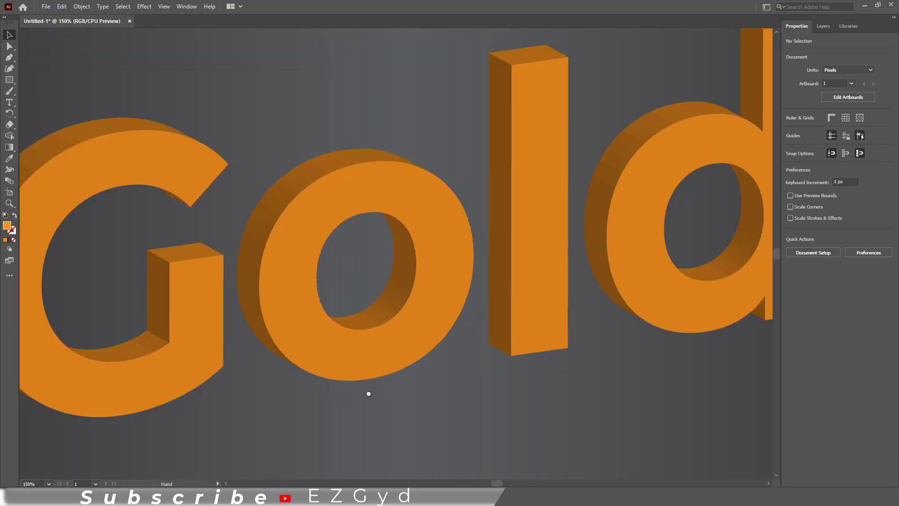
left_click_drag(368, 394, 477, 358)
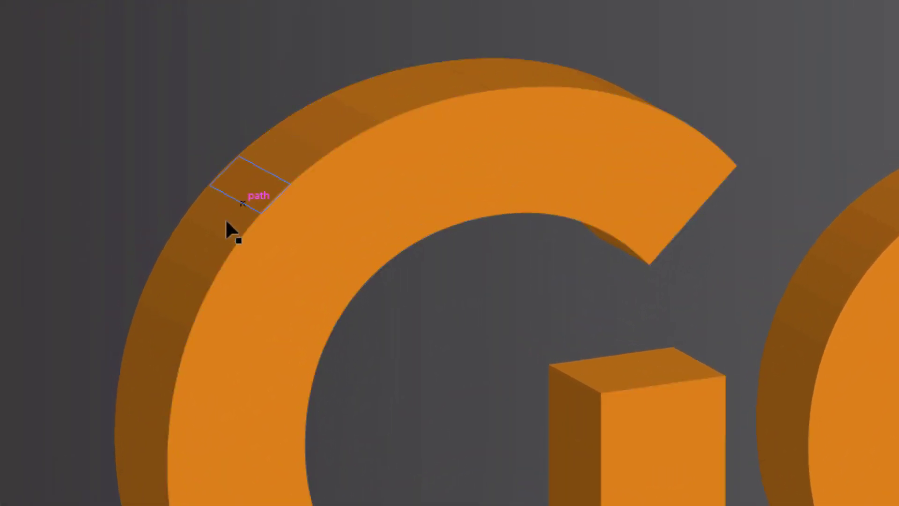
left_click(145, 414)
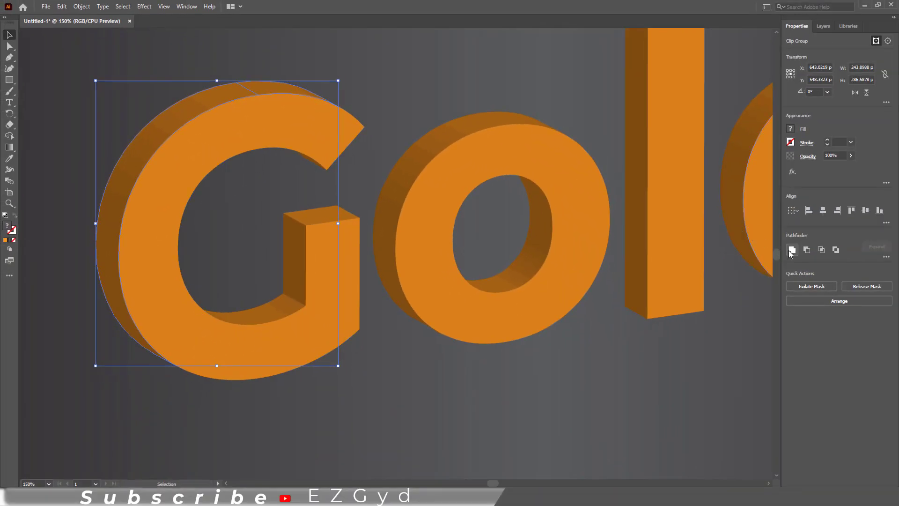
left_click(791, 251)
left_click(329, 470)
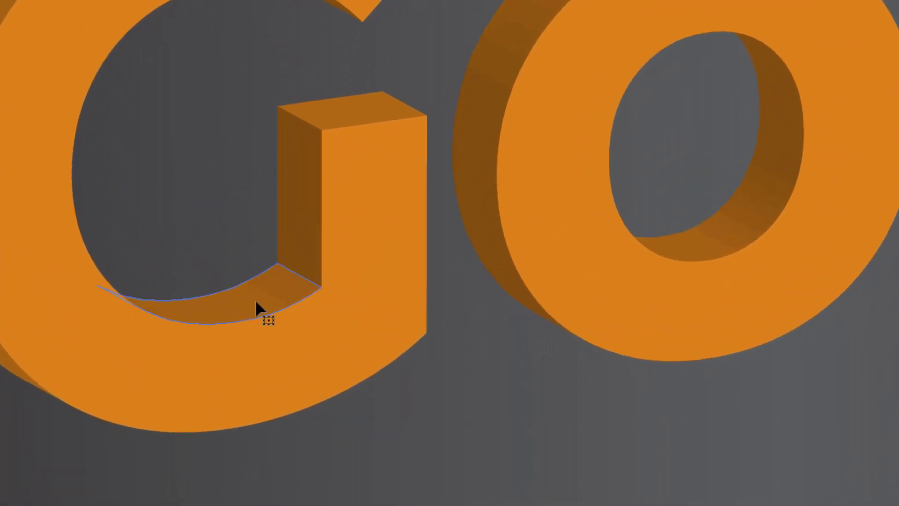
left_click(288, 306)
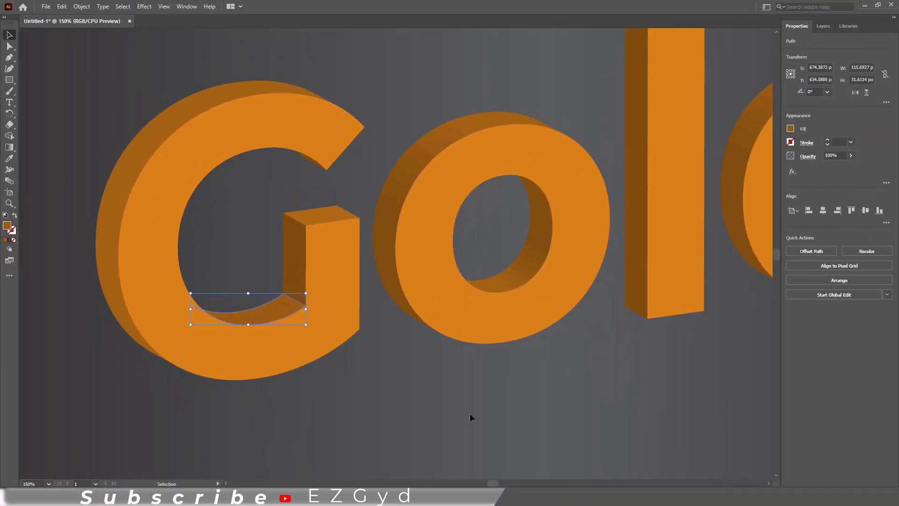
left_click(470, 413)
Step: Unite the side segments inside the hole of the letter o into one shape
scroll(484, 370, "up", 1)
scroll(381, 393, "up", 1)
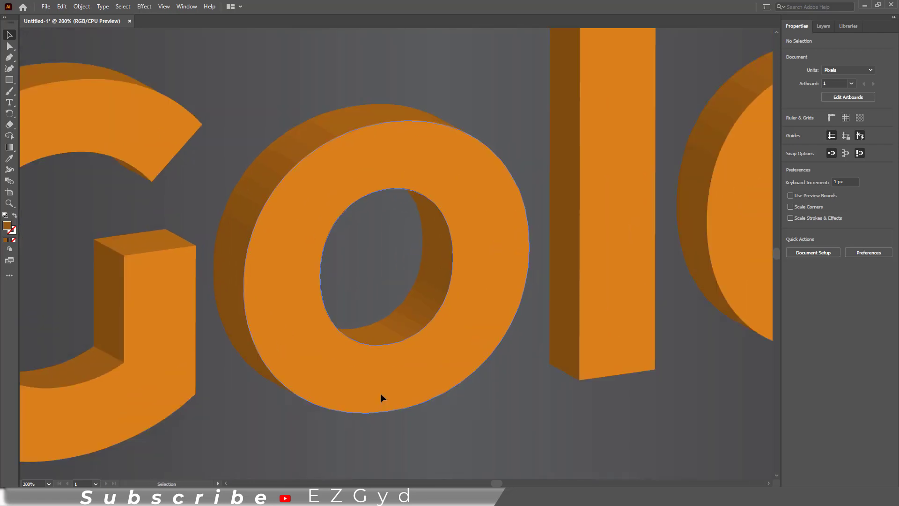
left_click(406, 317)
left_click(433, 261, "shift")
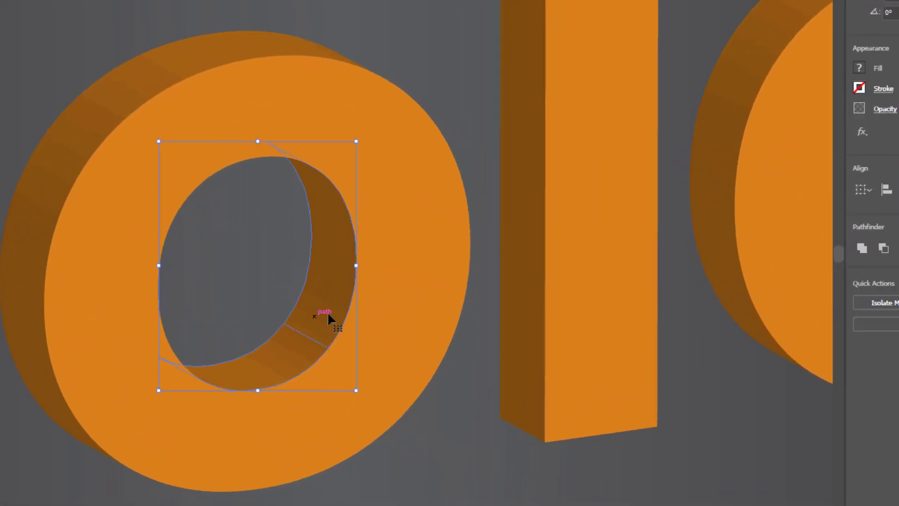
left_click(862, 248)
left_click(504, 483)
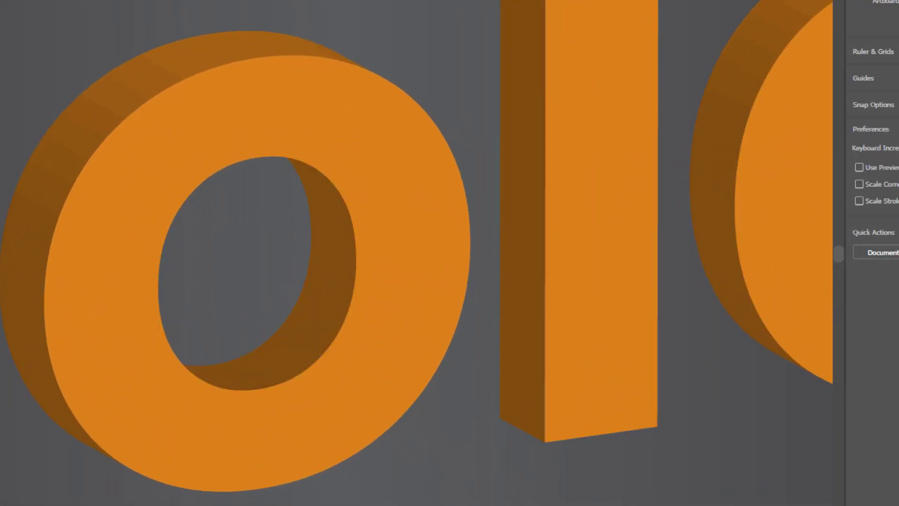
Step: Unite the outer curved side segments of the letter o into one shape
left_click(121, 110)
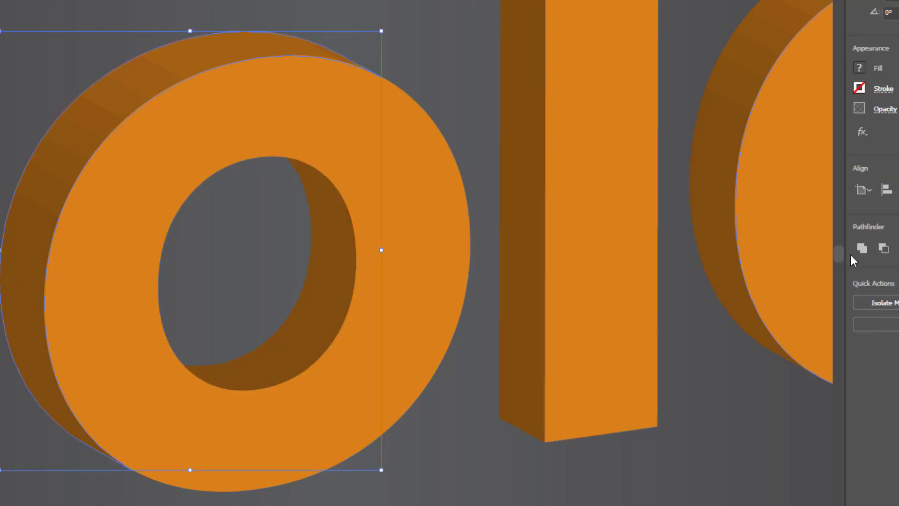
left_click(860, 248)
left_click(613, 447)
Step: Unite the outer curved side segments of the letter d's bowl into one shape
mouse_move(651, 348)
left_mouse_down()
mouse_move(610, 387)
mouse_move(287, 366)
mouse_move(90, 450)
left_mouse_up()
mouse_move(371, 295)
left_mouse_down()
mouse_move(350, 347)
mouse_move(352, 336)
left_mouse_up()
left_click(216, 174)
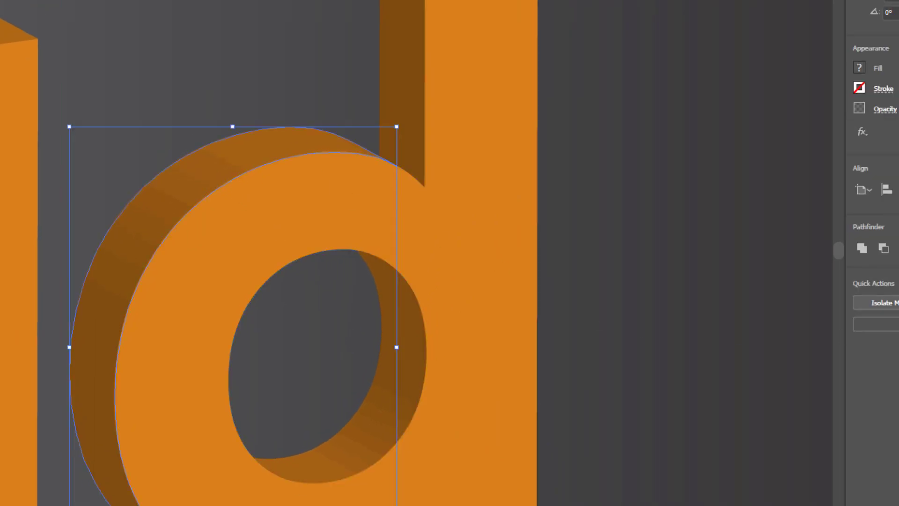
left_click(861, 248)
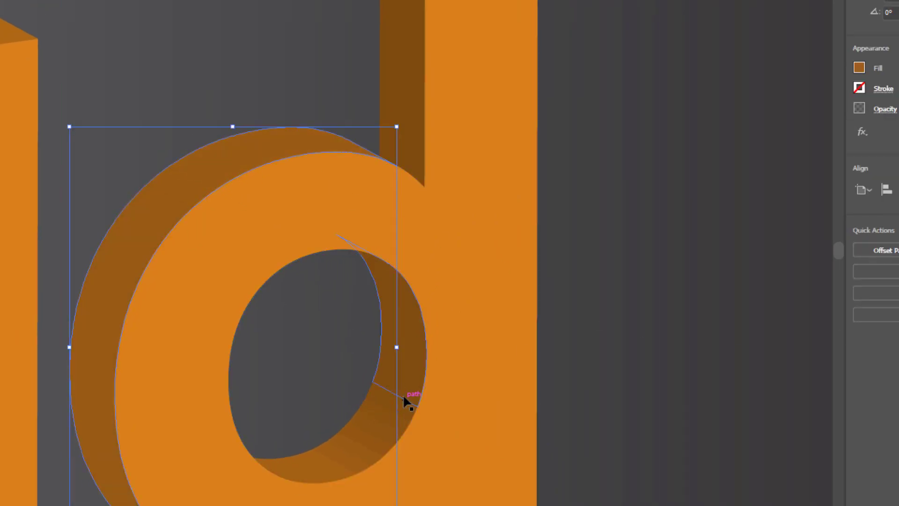
Step: Unite the side segments inside the hole of the letter d into one shape
left_click(394, 409)
left_click(329, 448, "shift")
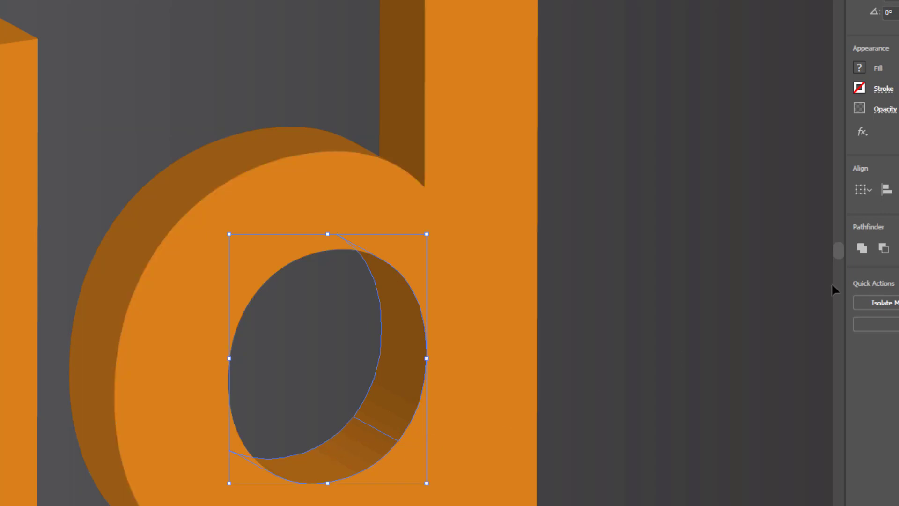
left_click(862, 249)
left_click(544, 64)
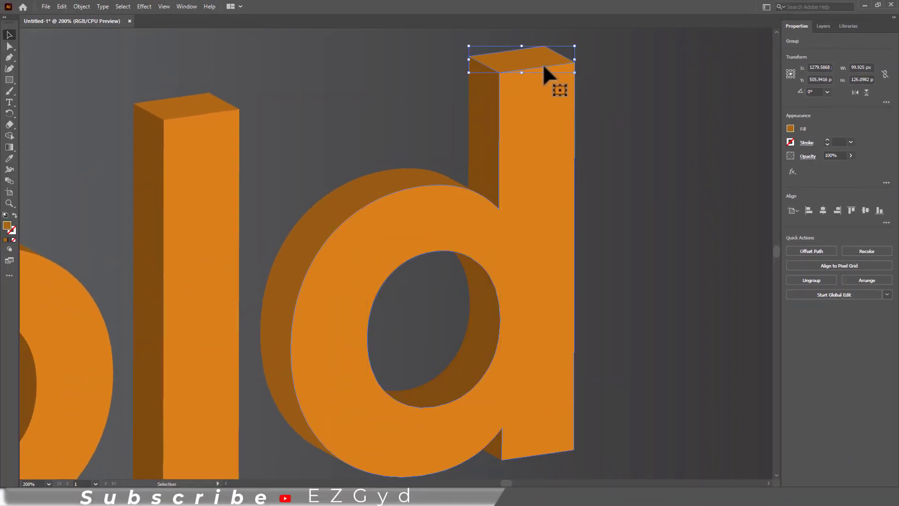
left_click(608, 114)
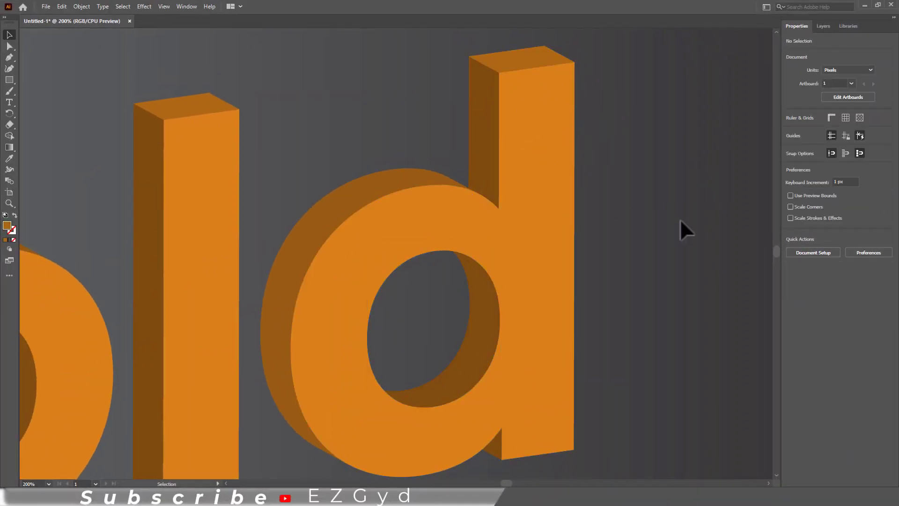
Step: Fill the front faces of all four letters with the white-to-black linear gradient swatch
left_click_drag(608, 297, 668, 250)
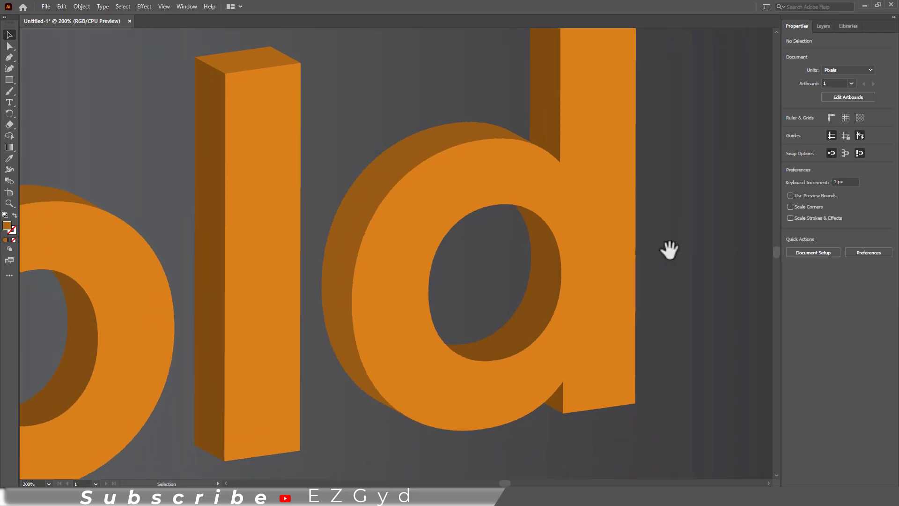
key("ctrl+minus")
key("ctrl+minus")
left_click_drag(476, 373, 618, 356)
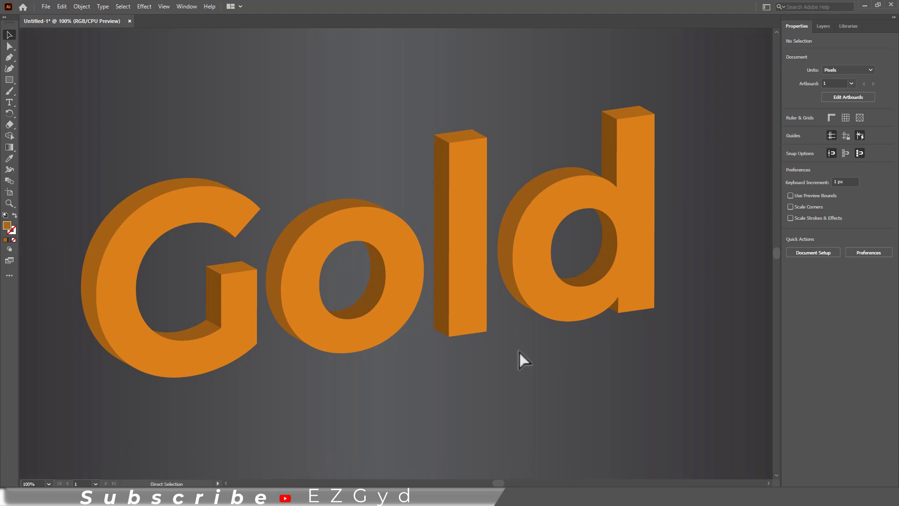
key("ctrl+minus")
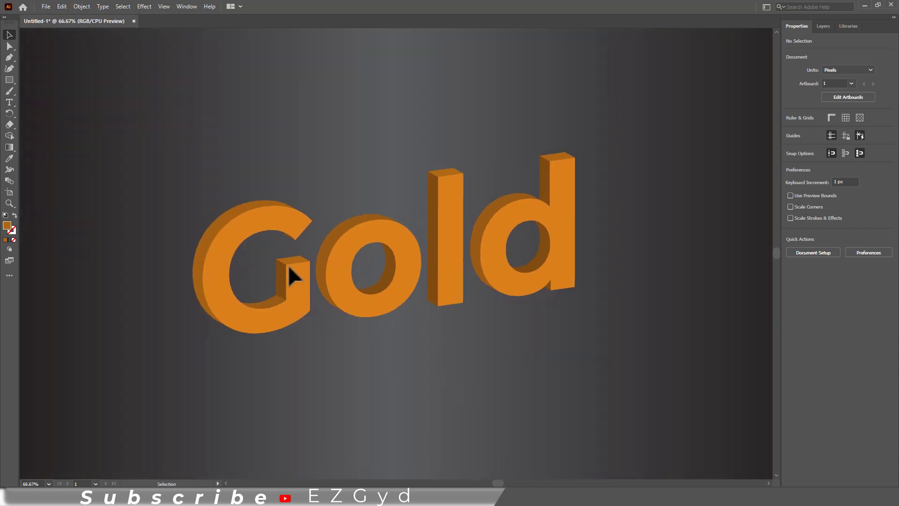
left_click(297, 281)
left_click(395, 309, "shift")
left_click(454, 292, "shift")
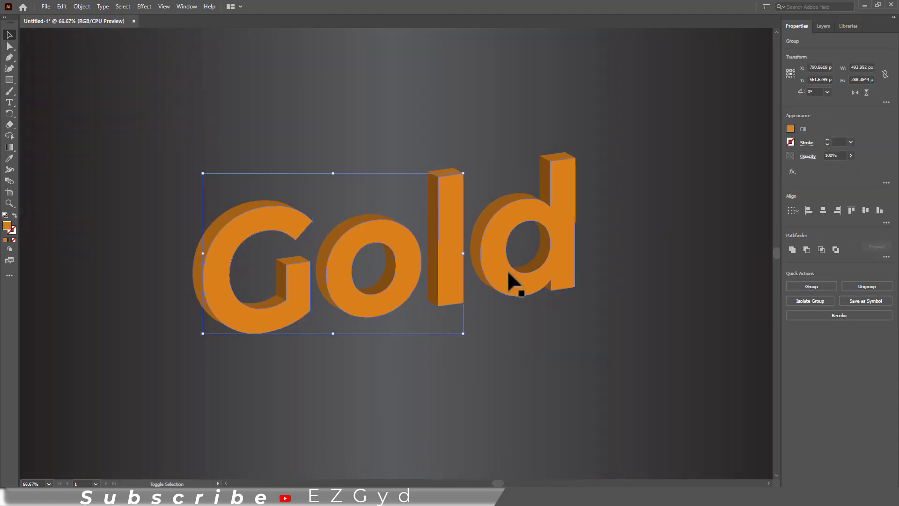
left_click(509, 275, "shift")
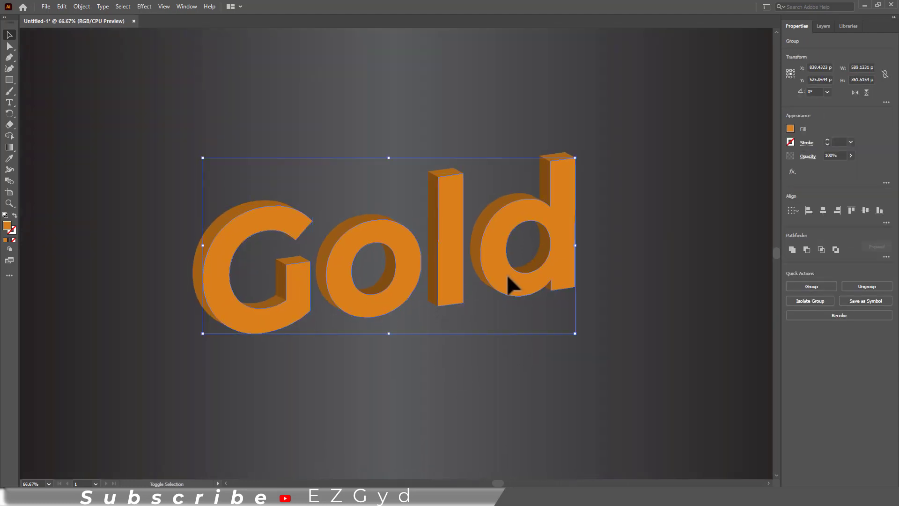
left_click(790, 128)
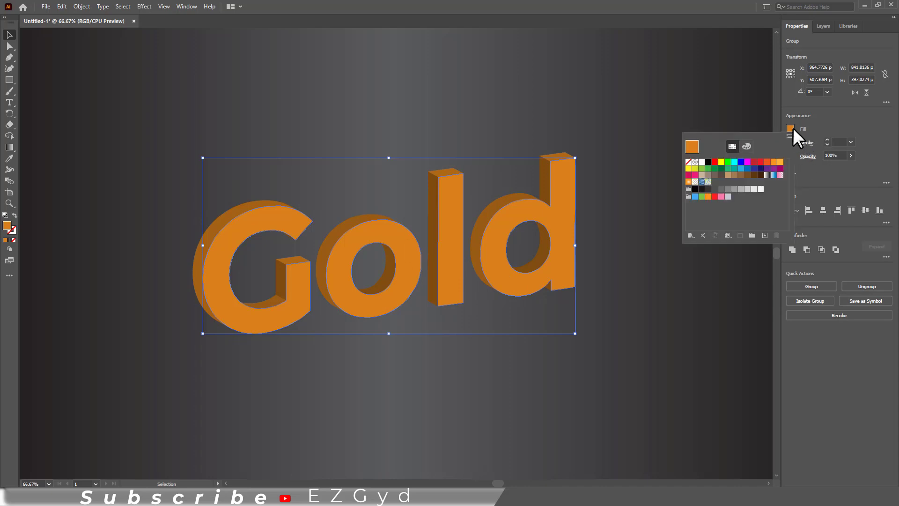
left_click(766, 175)
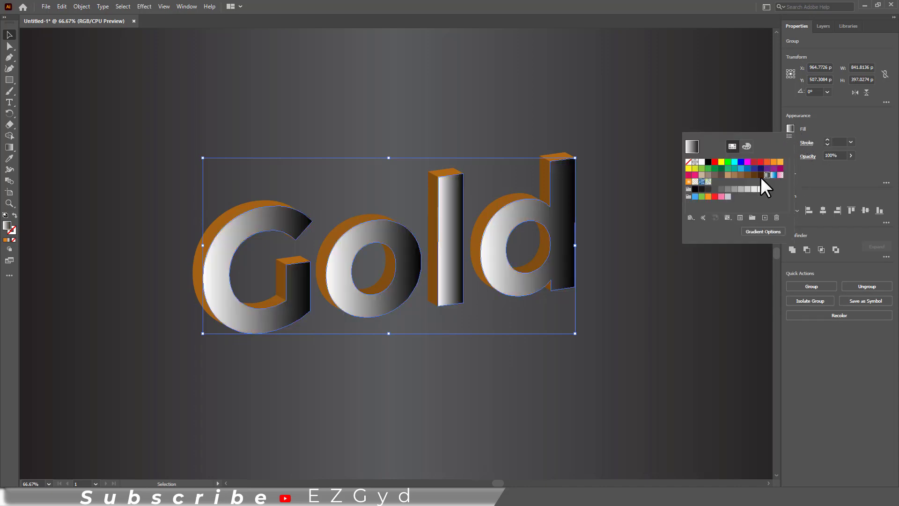
Step: Set the starting stop of the front faces' gradient to RGB 250, 194, 66
left_click(768, 234)
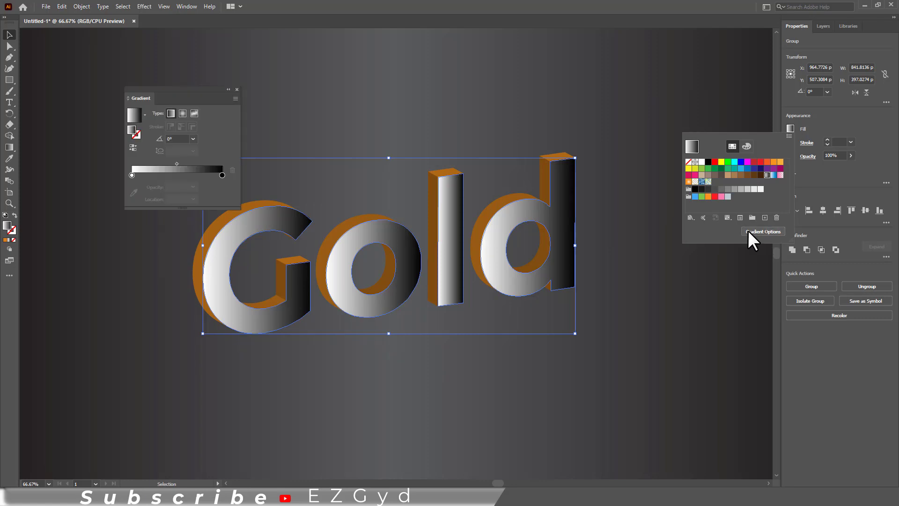
left_click(132, 175)
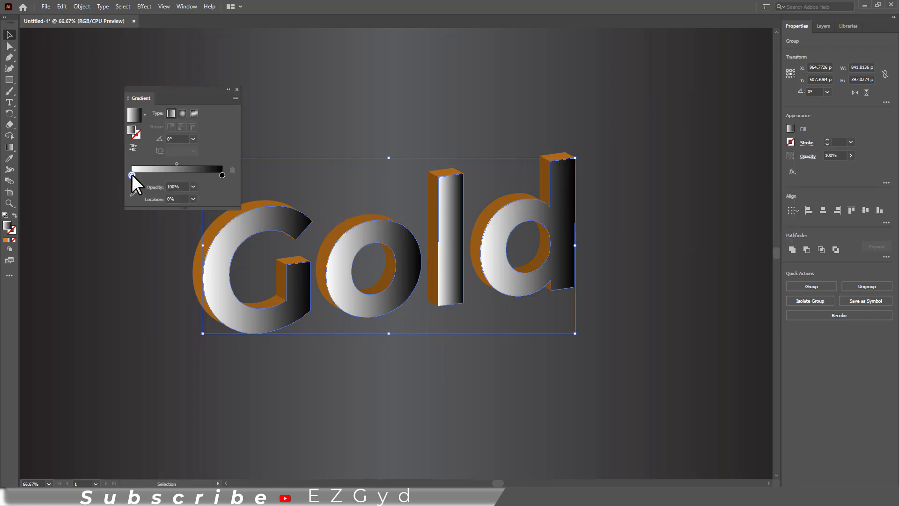
double_click(132, 175)
left_click(206, 208)
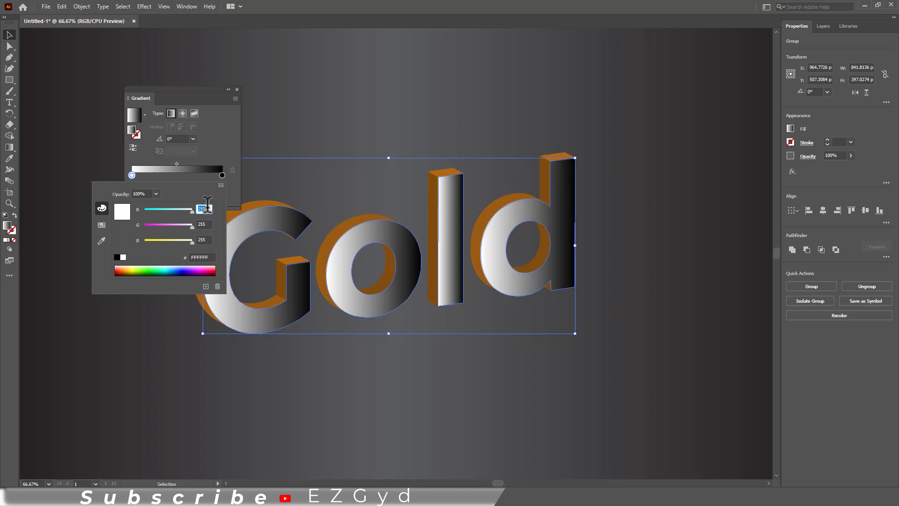
double_click(207, 206)
type("25")
key("Tab")
type("194")
key("Tab")
type("66")
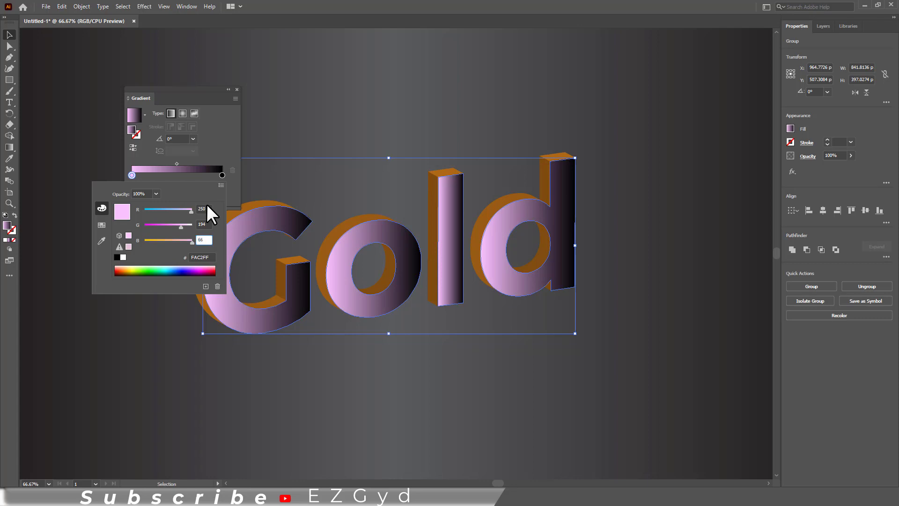
left_click(230, 193)
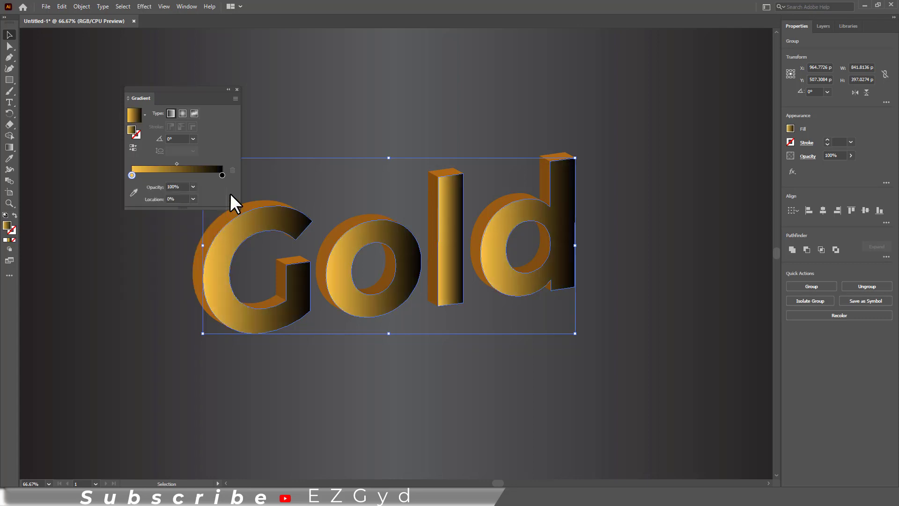
Step: Add a stop at 10% to the front faces' gradient and color it RGB 159, 84, 37
left_click(147, 175)
left_click(193, 199)
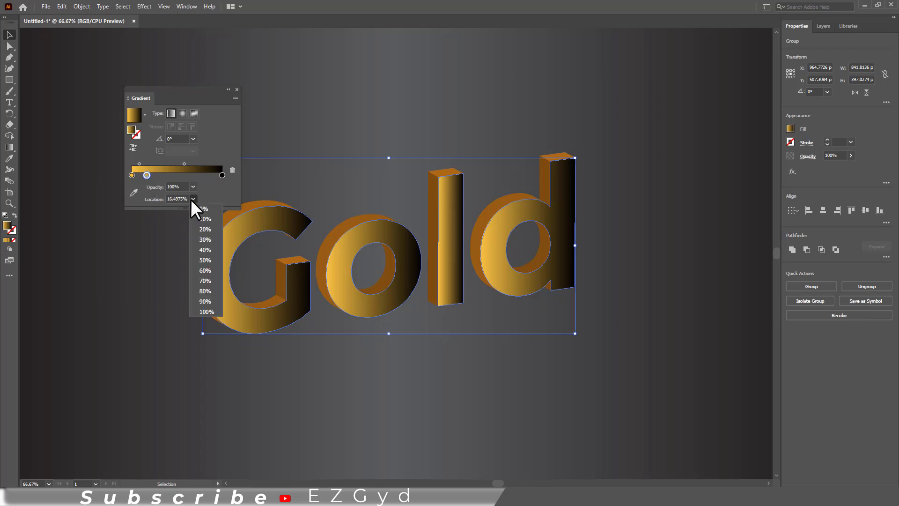
left_click(199, 216)
double_click(141, 175)
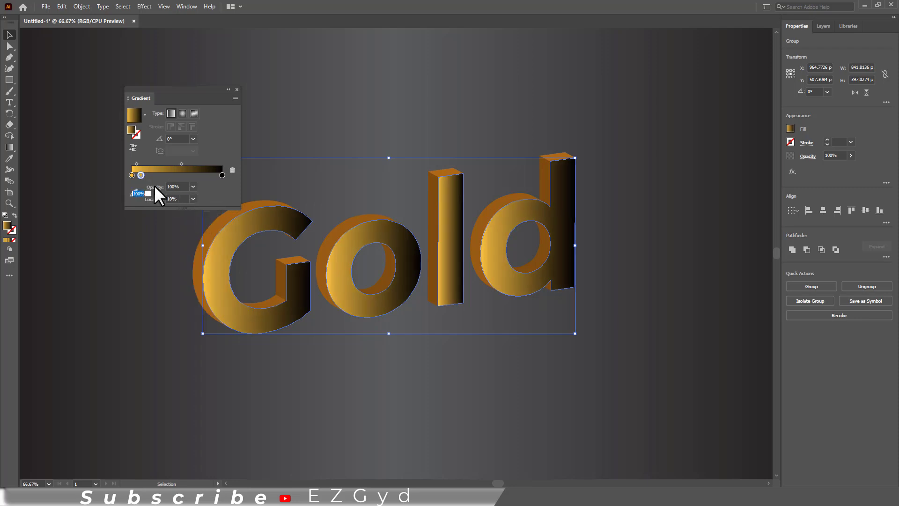
left_click(204, 208)
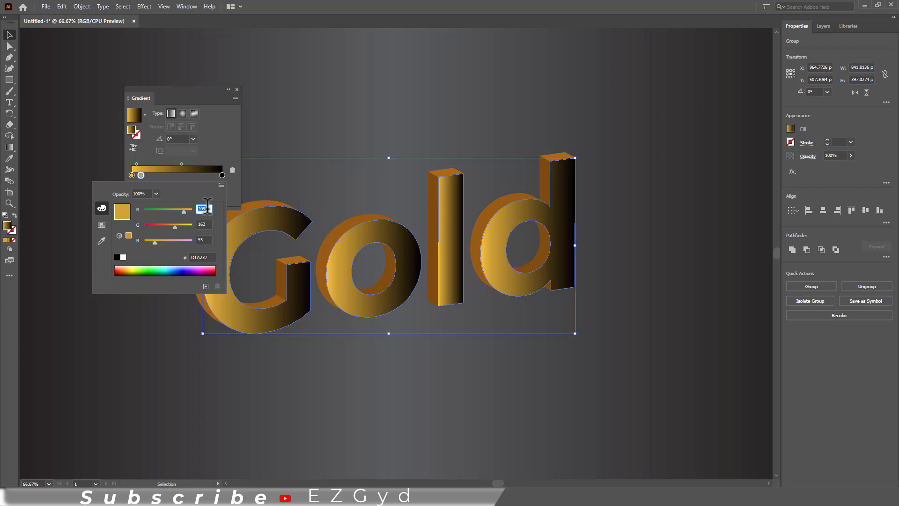
type("159")
key("Tab")
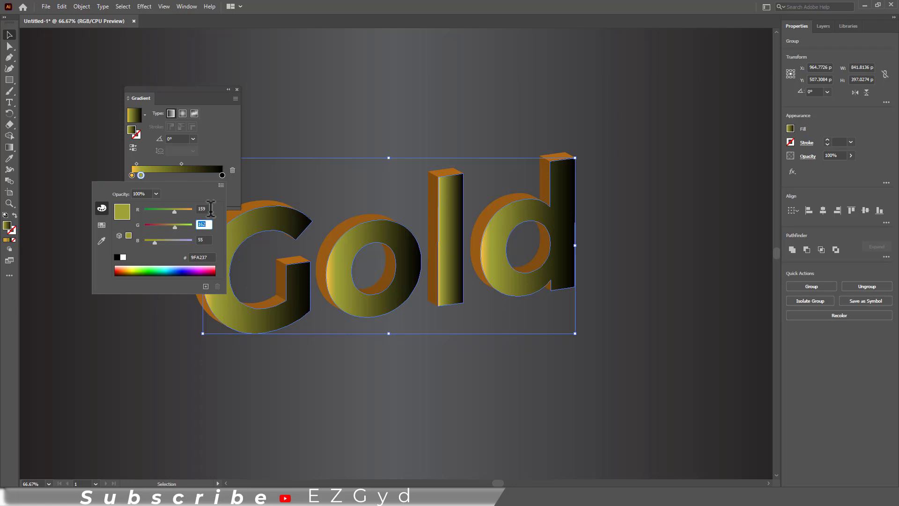
type("84")
key("Tab")
type("3")
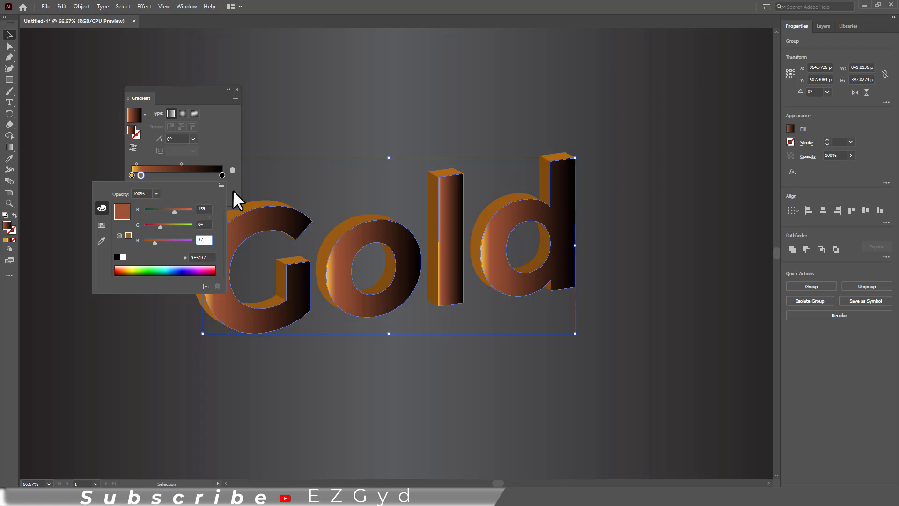
key("Return")
Step: Add a stop at 30% to the front faces' gradient and color it RGB 232, 170, 53
left_click(159, 176)
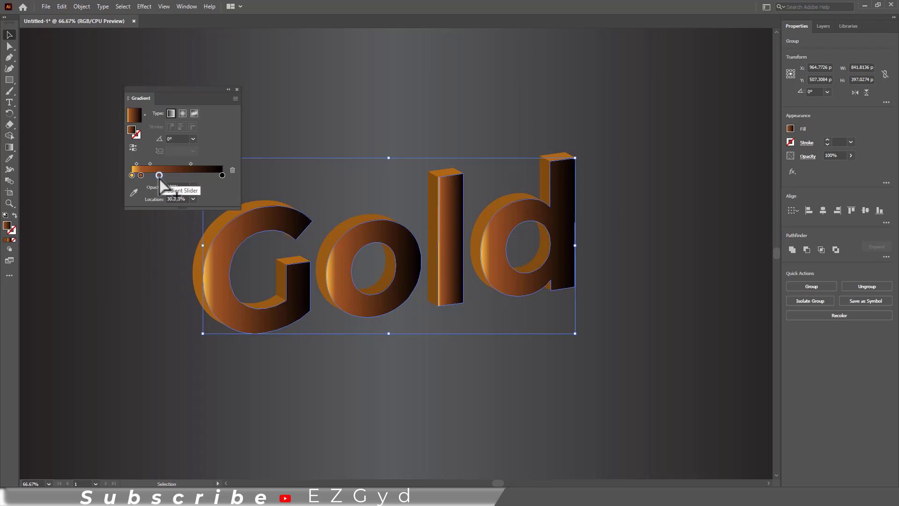
left_click(193, 199)
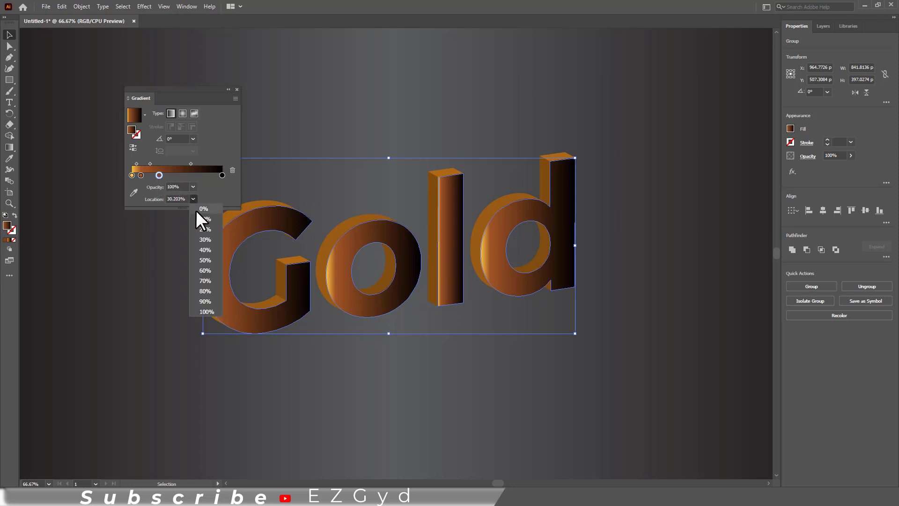
left_click(205, 239)
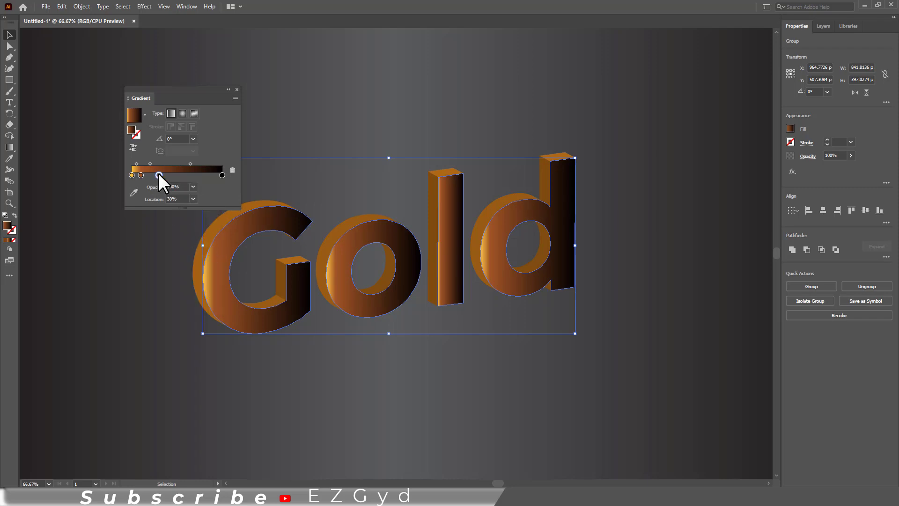
double_click(159, 176)
left_click(204, 207)
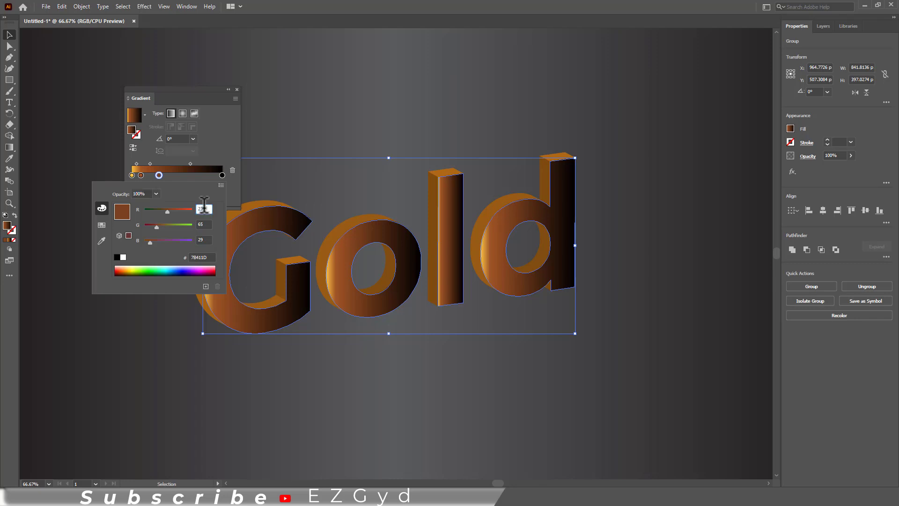
key("Tab")
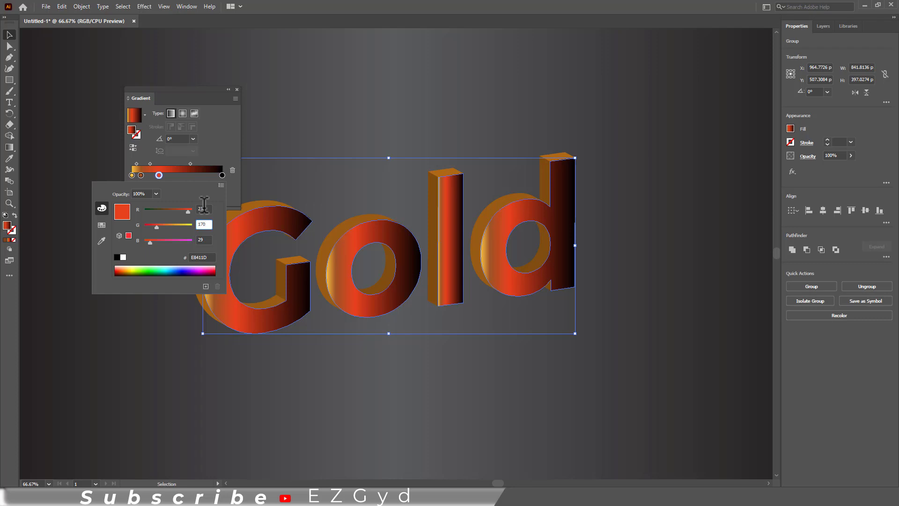
key("Tab")
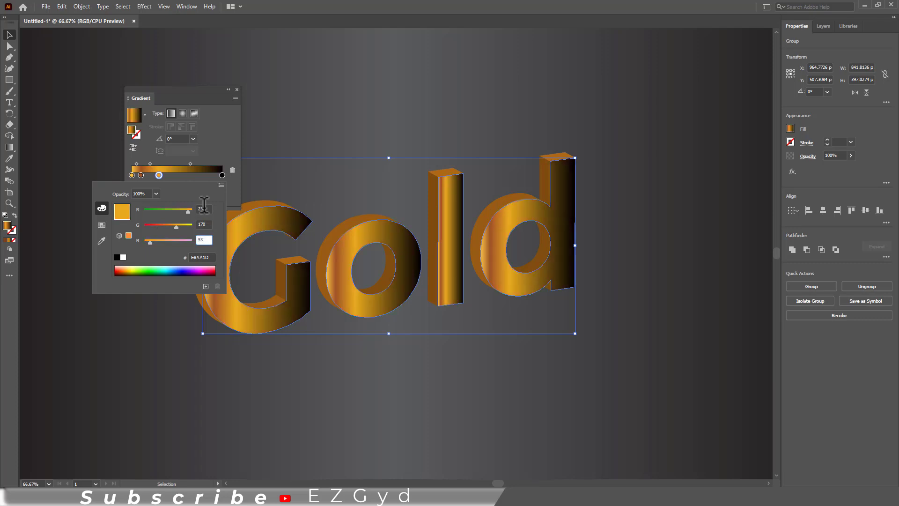
left_click(234, 194)
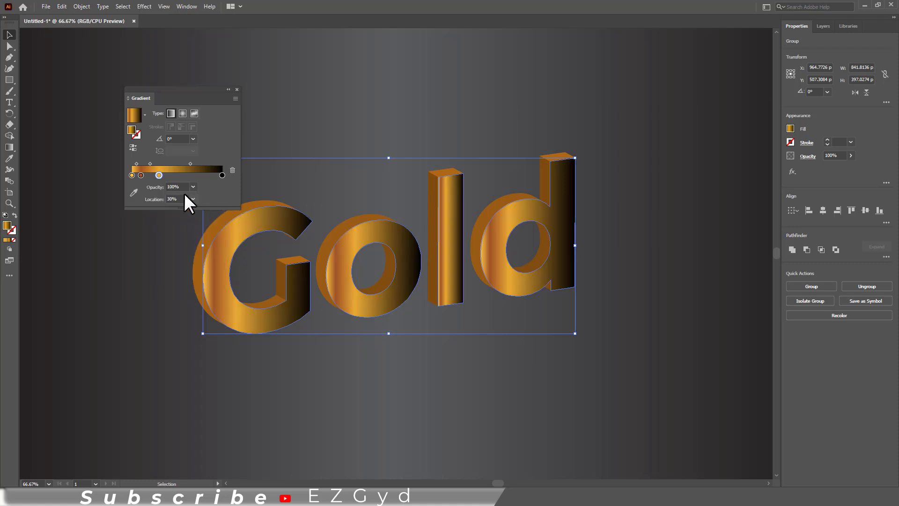
Step: Add a stop at 48% to the front faces' gradient and color it RGB 244, 241, 155
left_click(171, 175)
left_click(177, 199)
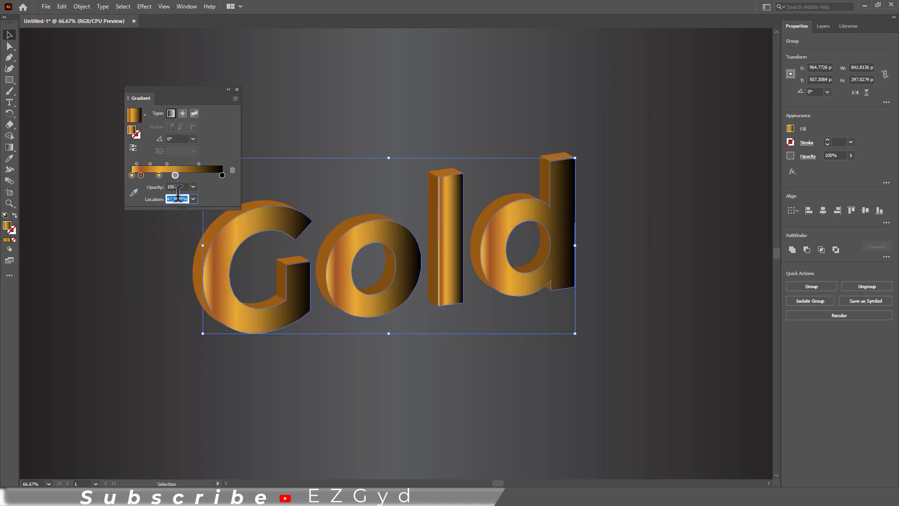
type("48")
double_click(175, 175)
left_click(208, 208)
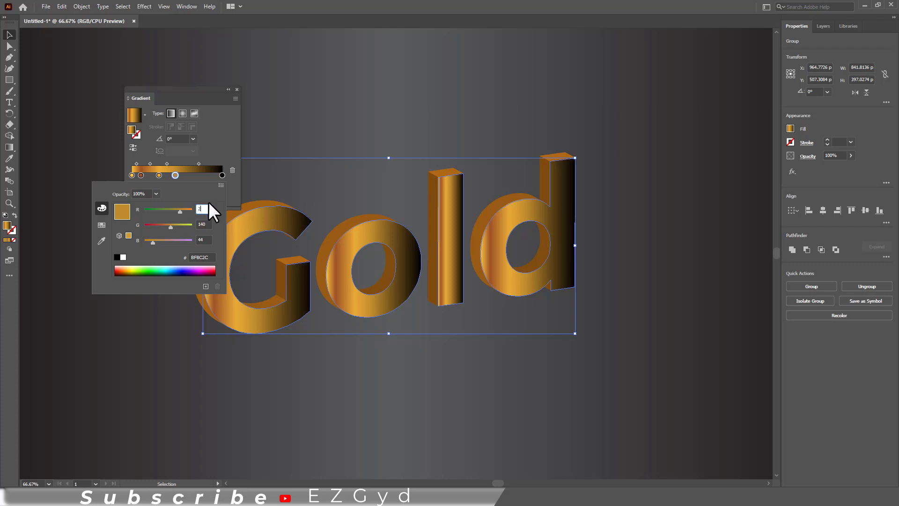
key("Tab")
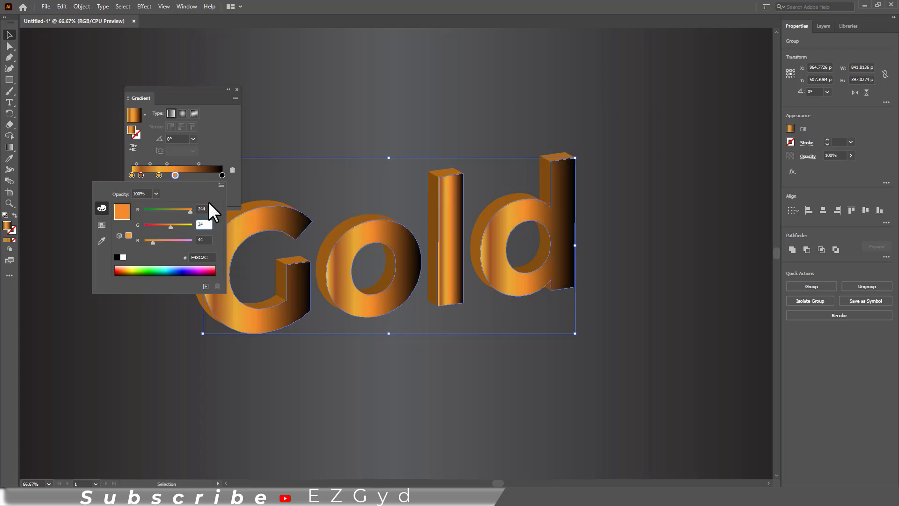
key("Tab")
type("155")
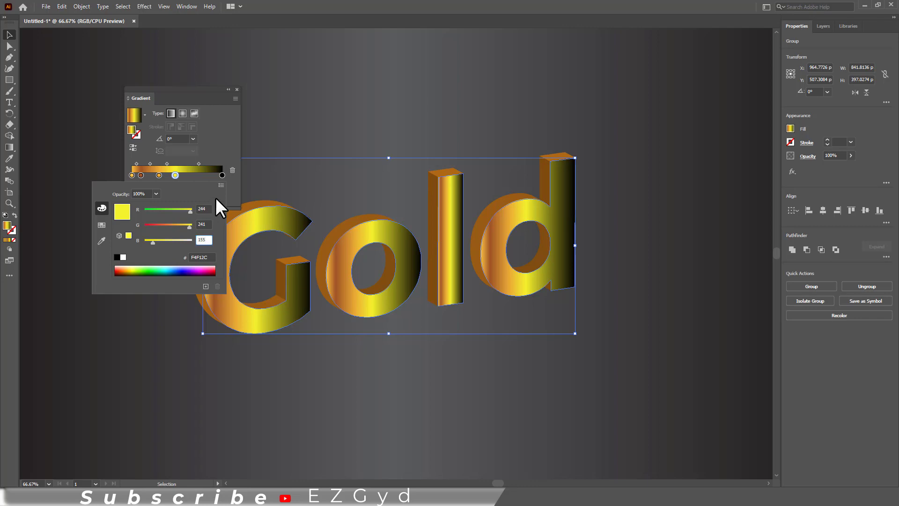
key("Return")
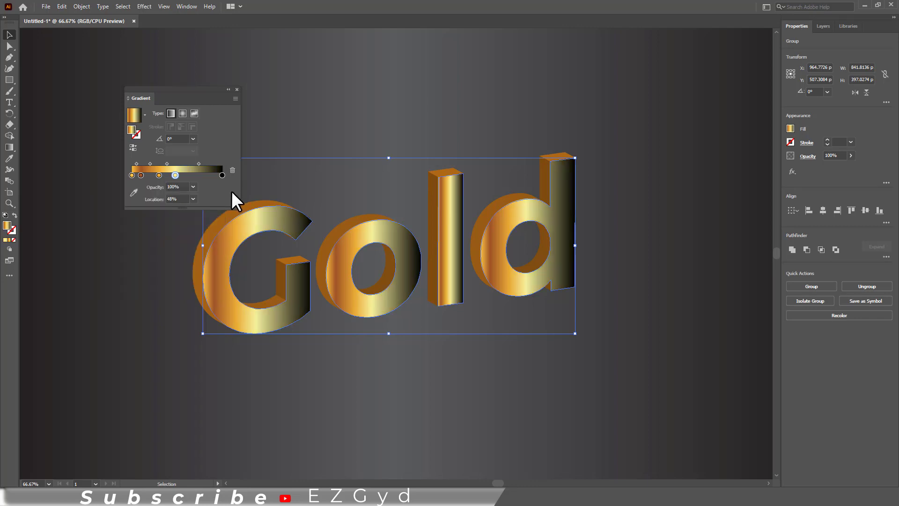
Step: Add another stop to the front faces' gradient at 58% and check the location of the pale yellow stop
left_click(190, 175)
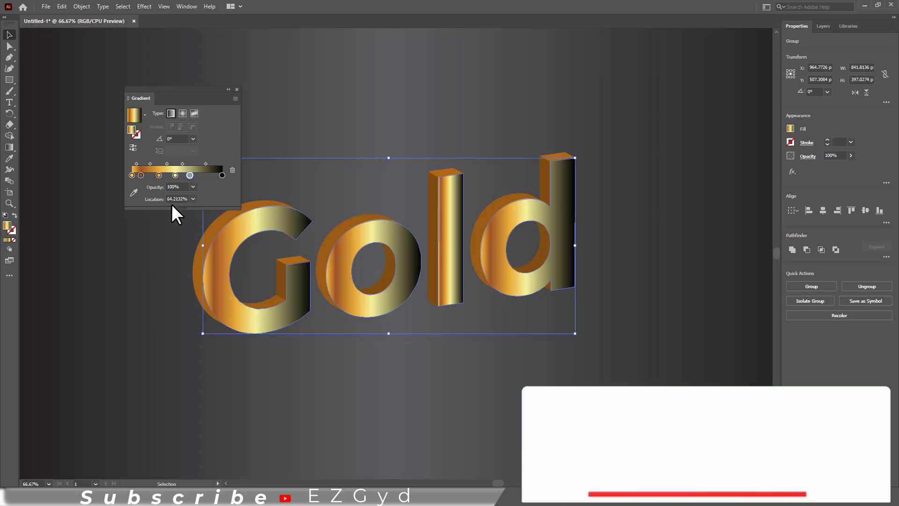
left_click(176, 199)
type("58")
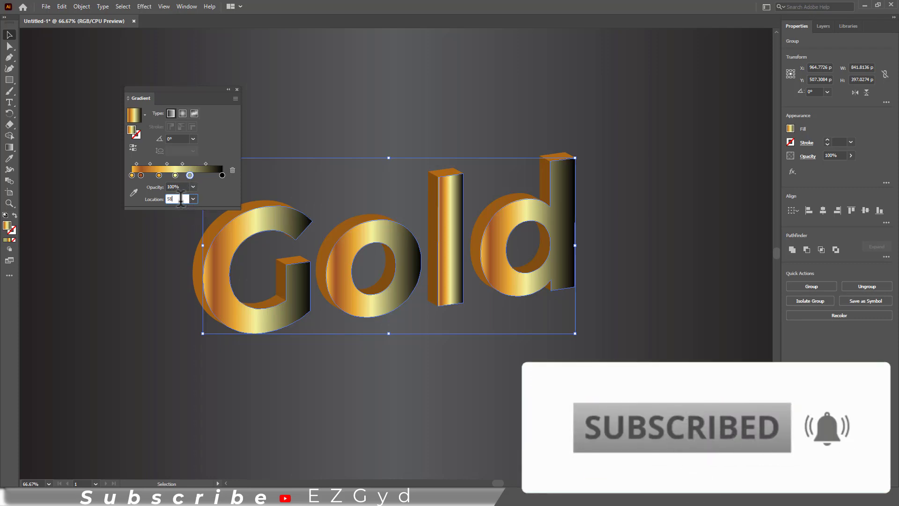
key("Return")
left_click(174, 176)
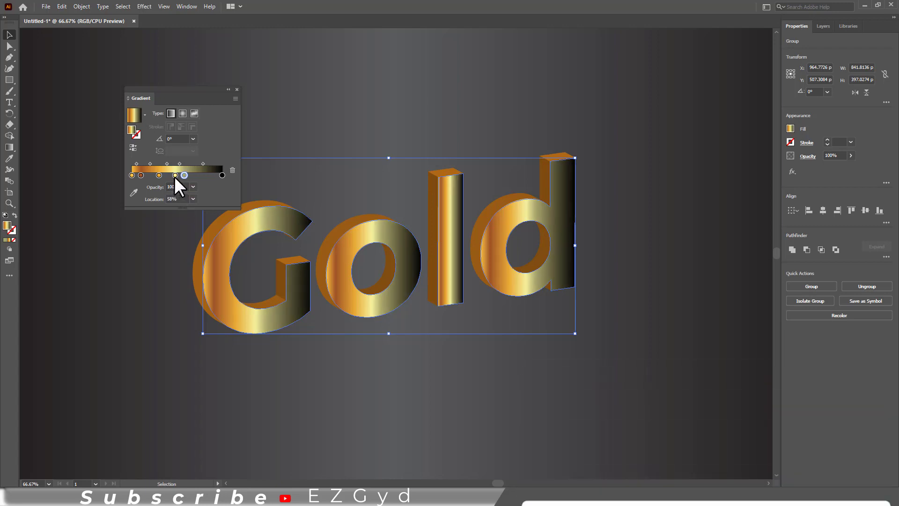
left_click(178, 198)
key("Return")
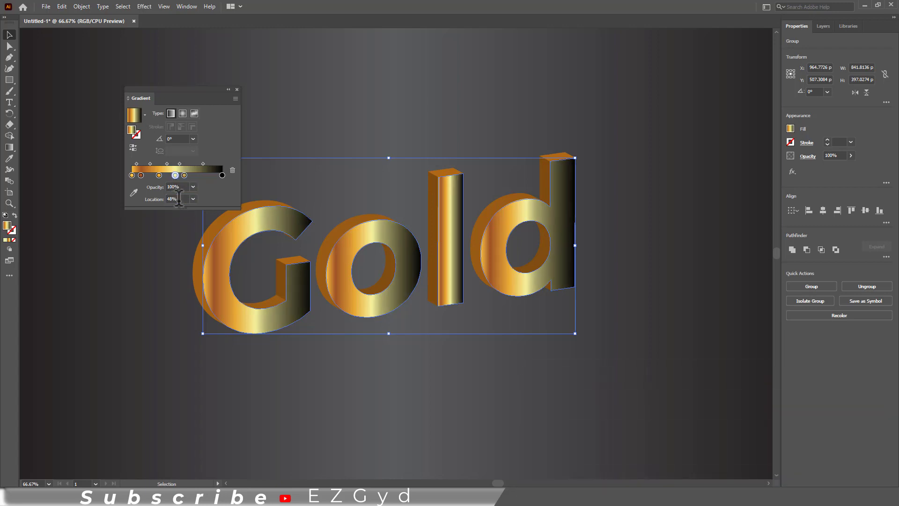
Step: Set the color of the gradient stop at 58% to RGB 232, 170, 53
double_click(182, 174)
left_click(204, 208)
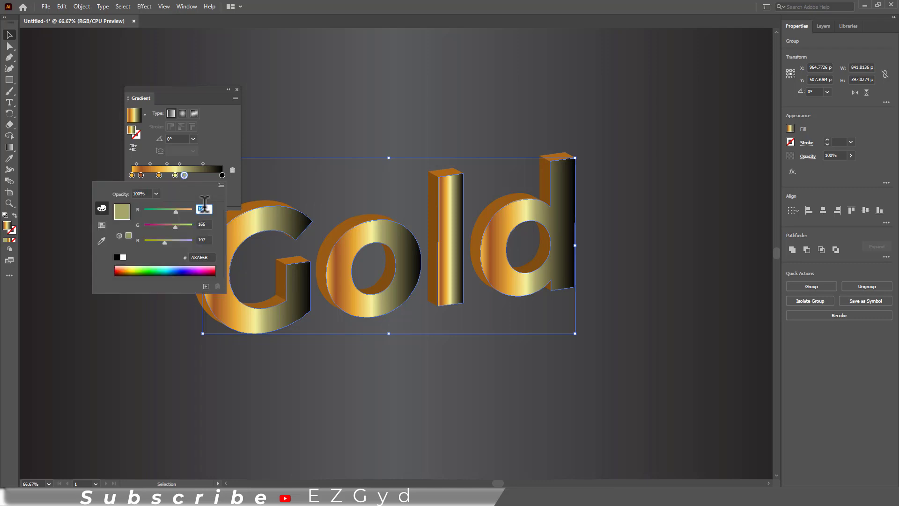
type("232")
key("Tab")
type("1")
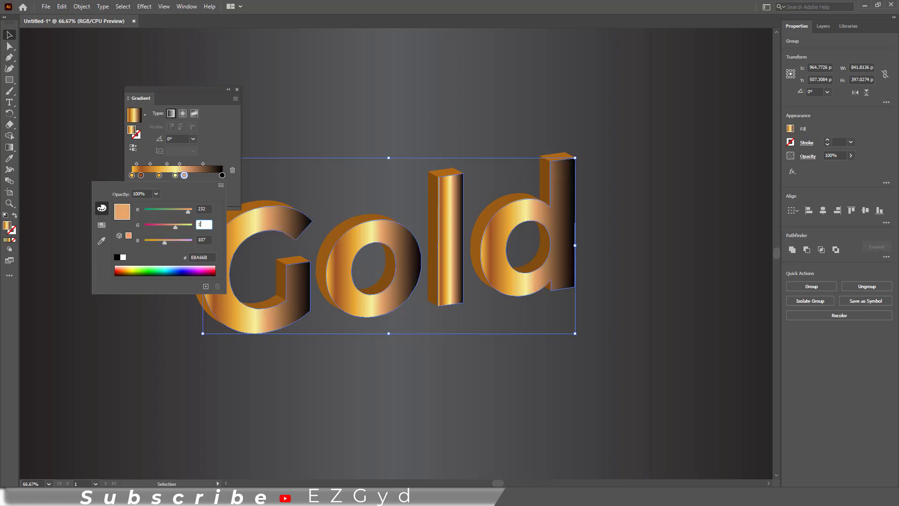
key("Tab")
type("53")
left_click(234, 196)
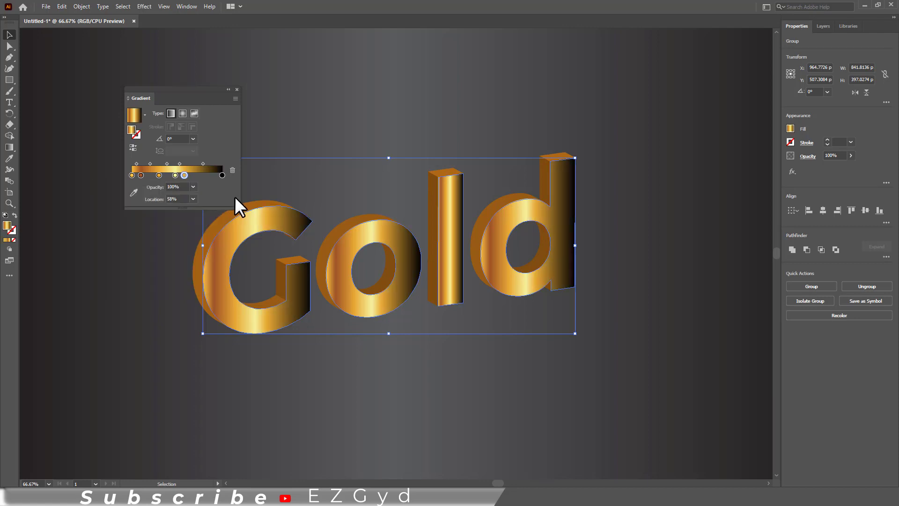
Step: Add a stop at 88% to the front faces' gradient, between the 58% stop and the black end stop
left_click(201, 176)
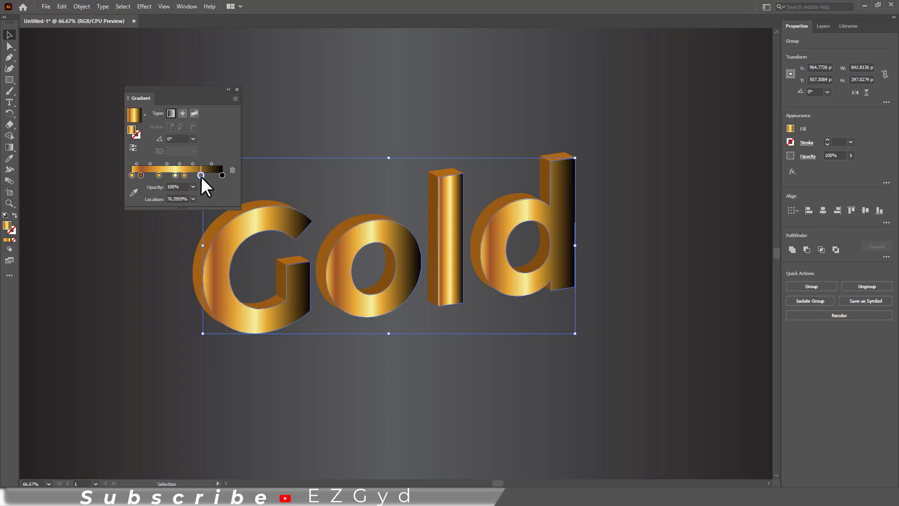
left_click(178, 198)
type("88")
key("Return")
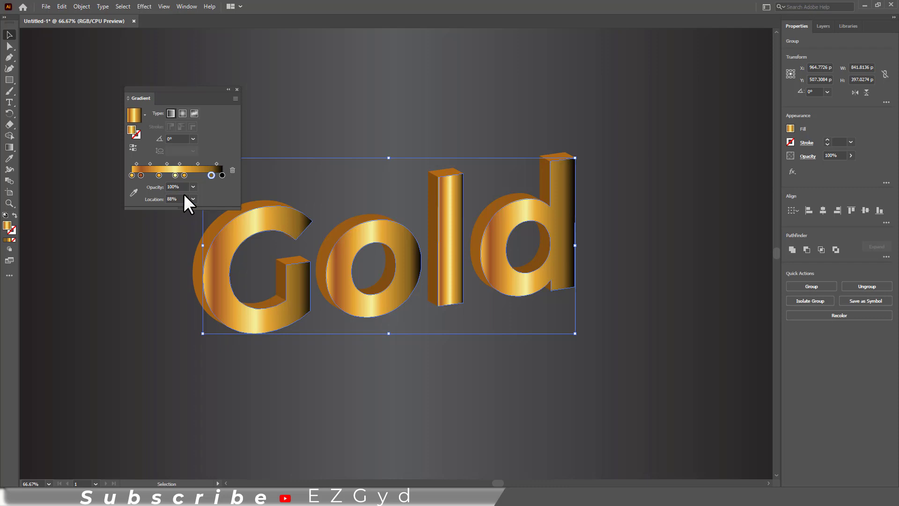
Step: Set the color of the gradient stop at 88% to RGB 97, 40, 16
double_click(212, 174)
left_click(201, 209)
double_click(201, 209)
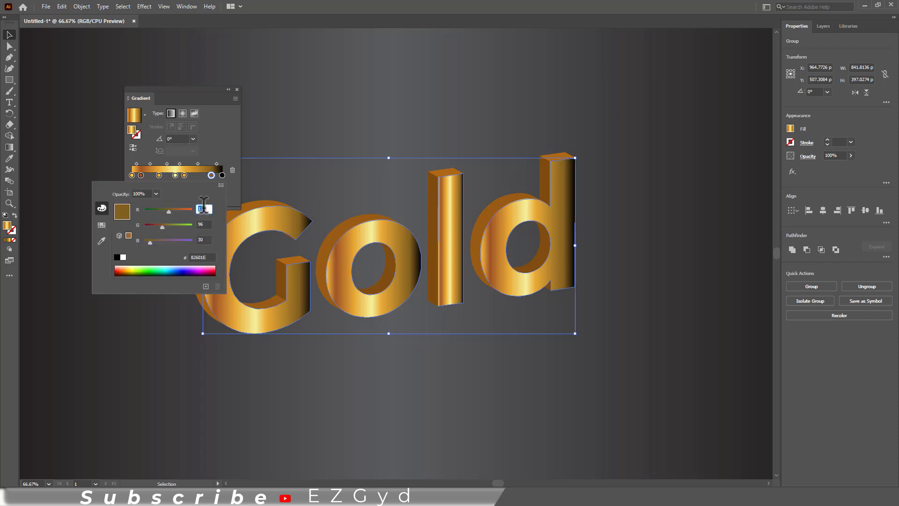
type("97")
key("Tab")
type("40")
key("Tab")
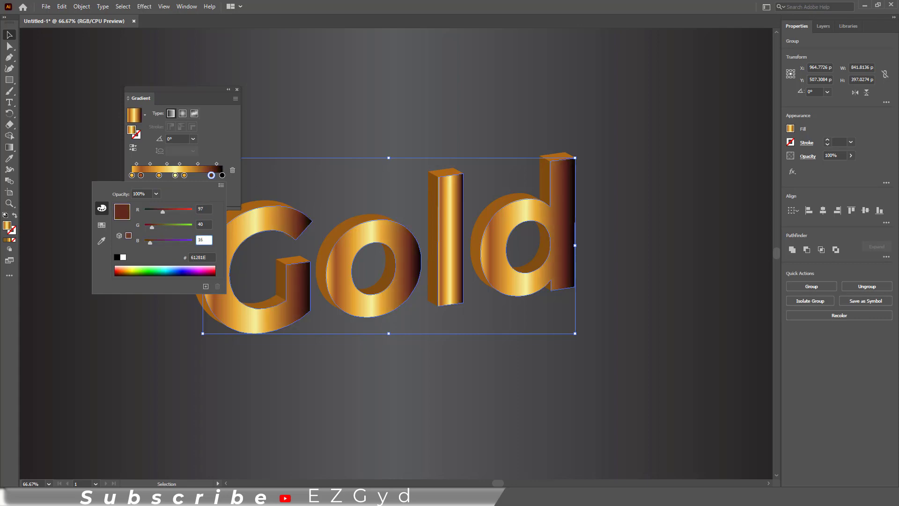
type("16")
key("Return")
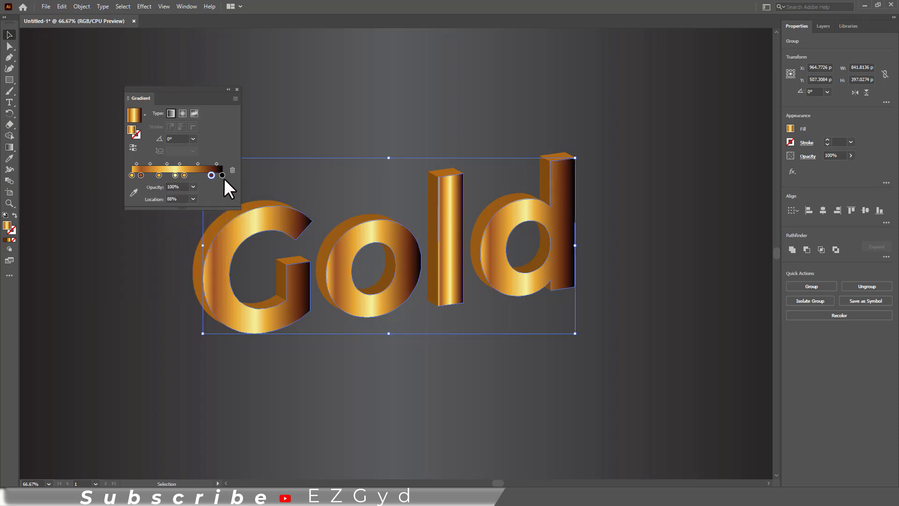
Step: Recolor the gradient's black end stop gold with red 232, green 170 and a low blue value, and deselect the letters
left_click(222, 175)
double_click(222, 175)
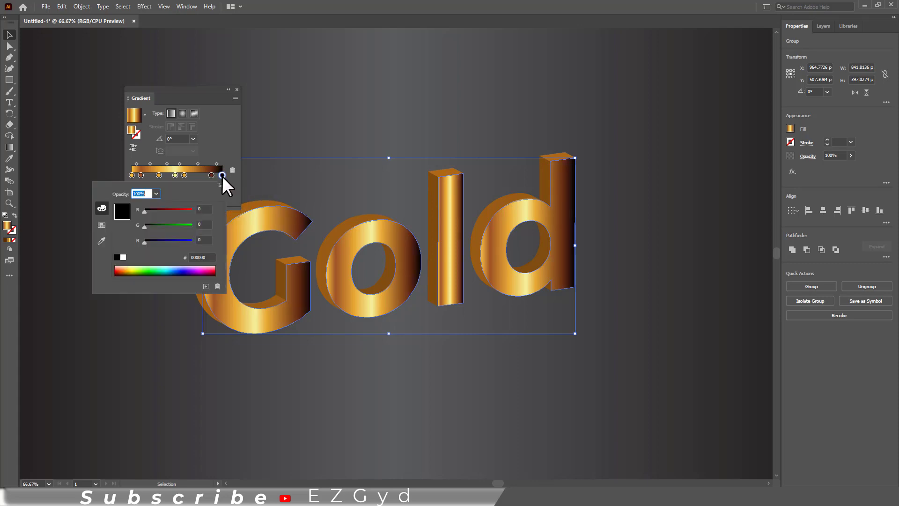
left_click(204, 209)
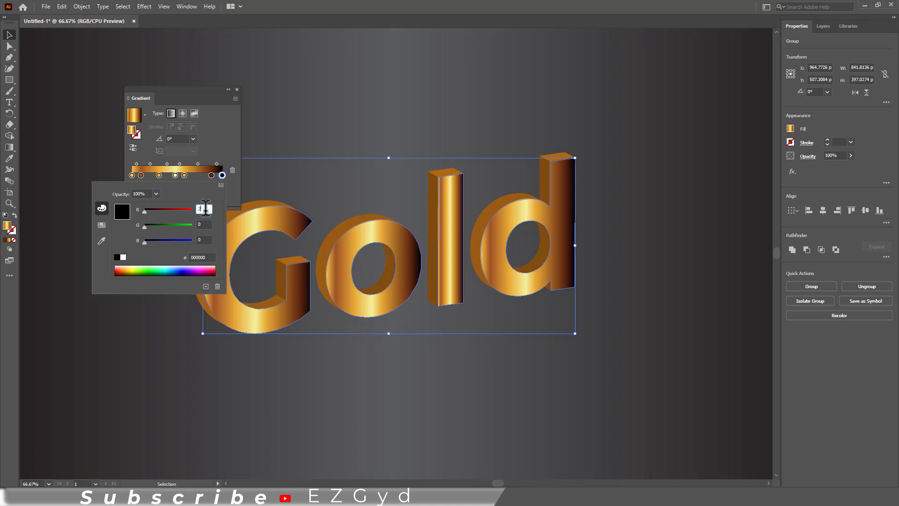
type("232")
key("Tab")
type("1")
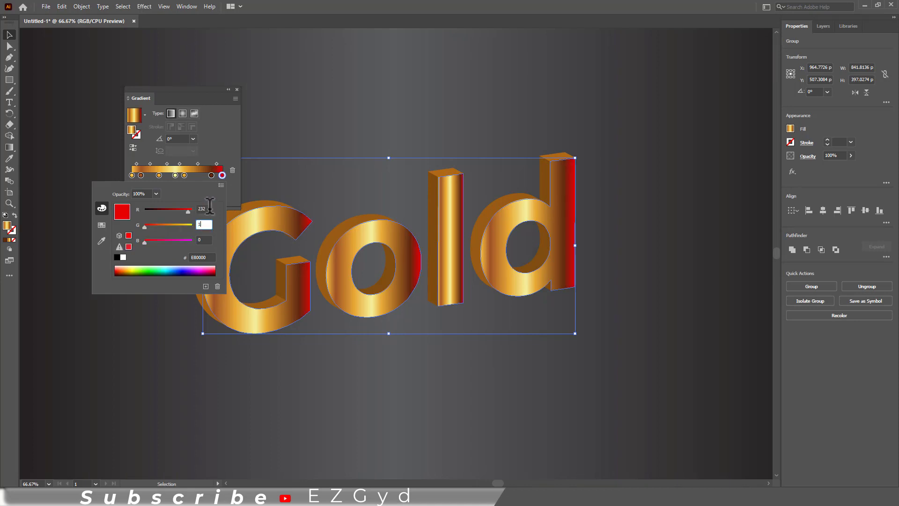
type("70")
key("Tab")
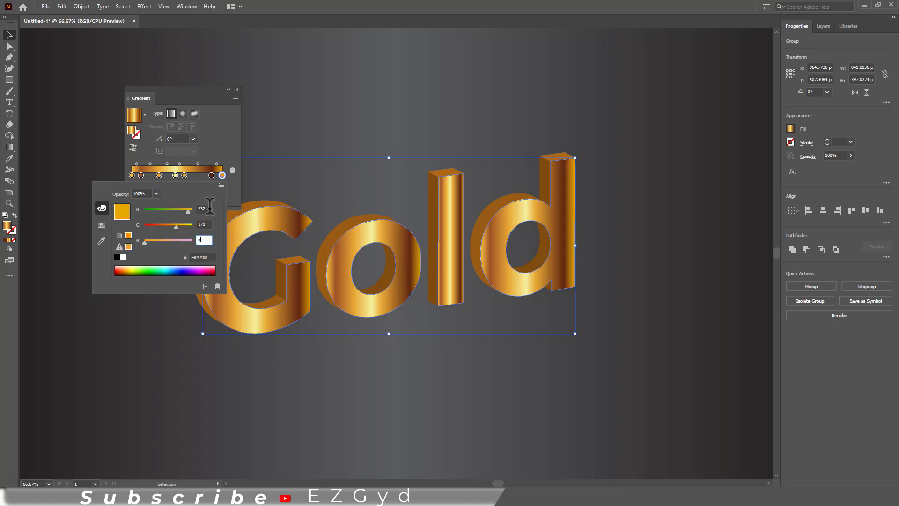
key("Return")
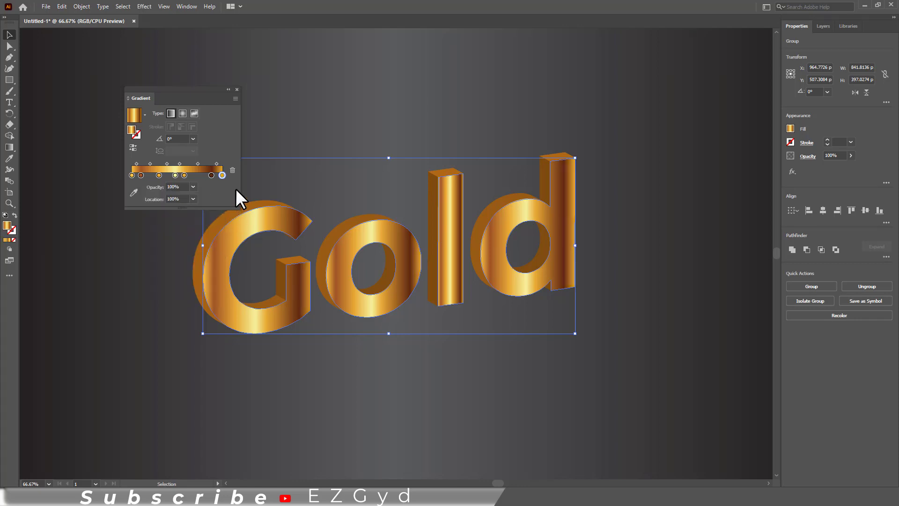
left_click(237, 89)
left_click(337, 414)
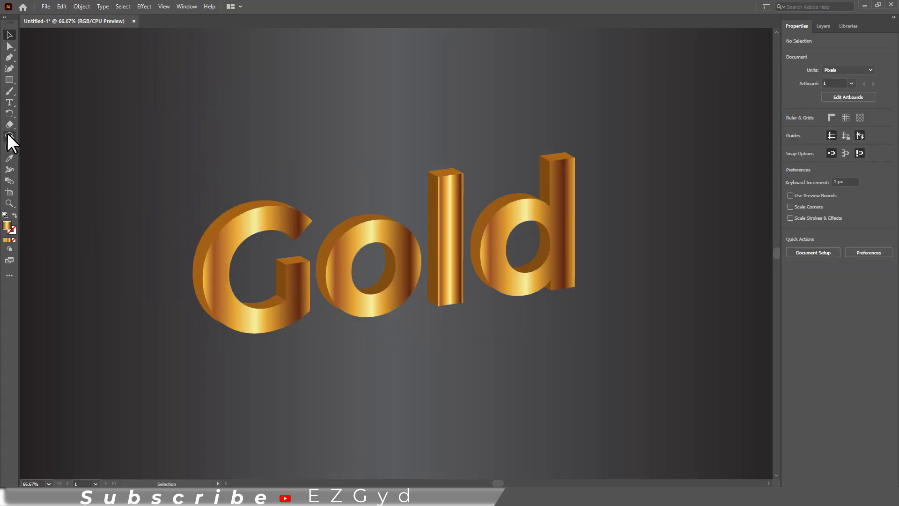
Step: Stretch one shared gold gradient across the four front faces, rising slightly from left of the G to right of the d, and deselect
left_click(218, 254)
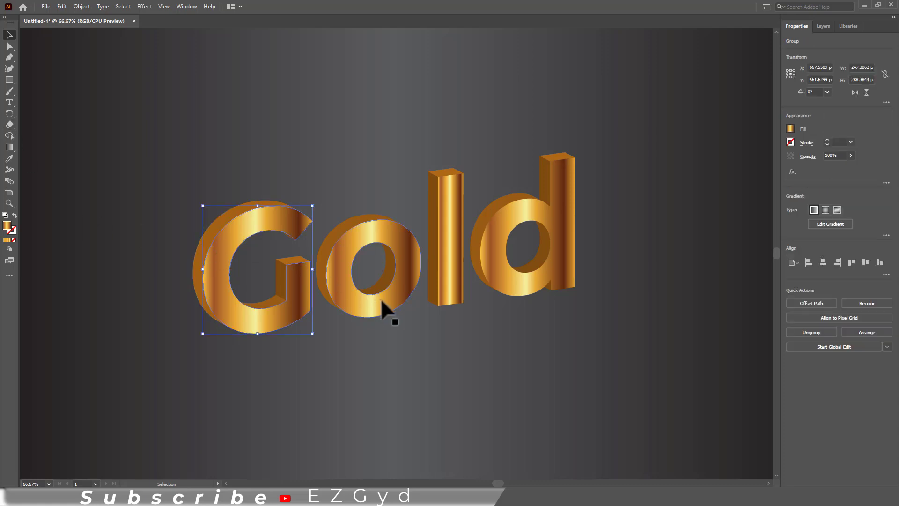
left_click(381, 299, "shift")
left_click(447, 290, "shift")
left_click(492, 280, "shift")
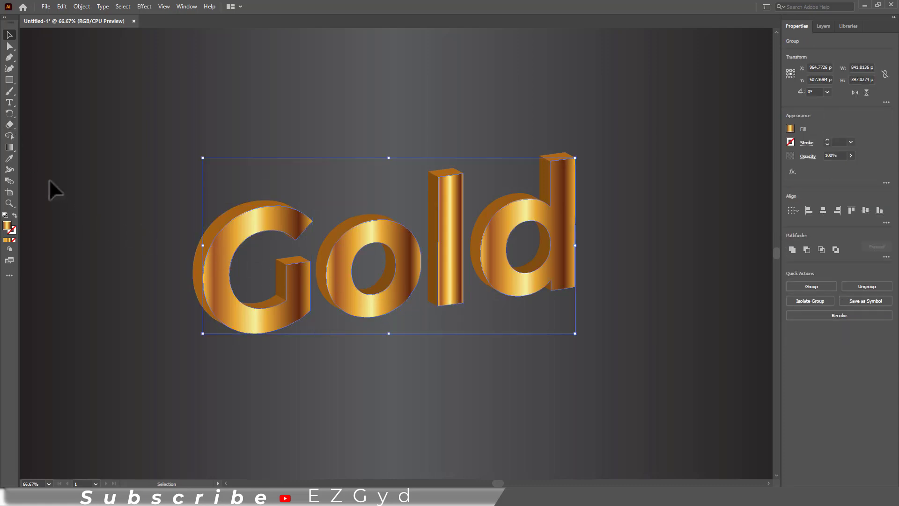
left_click(11, 147)
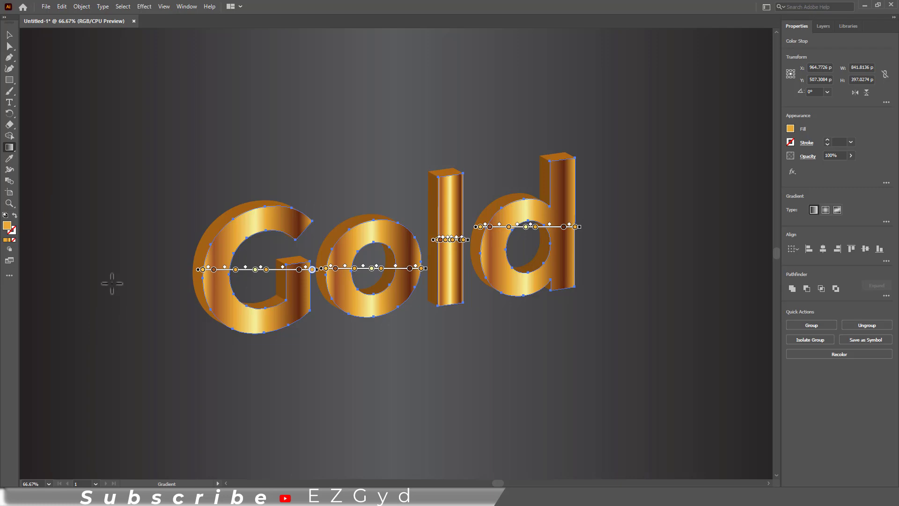
left_click_drag(107, 284, 662, 211)
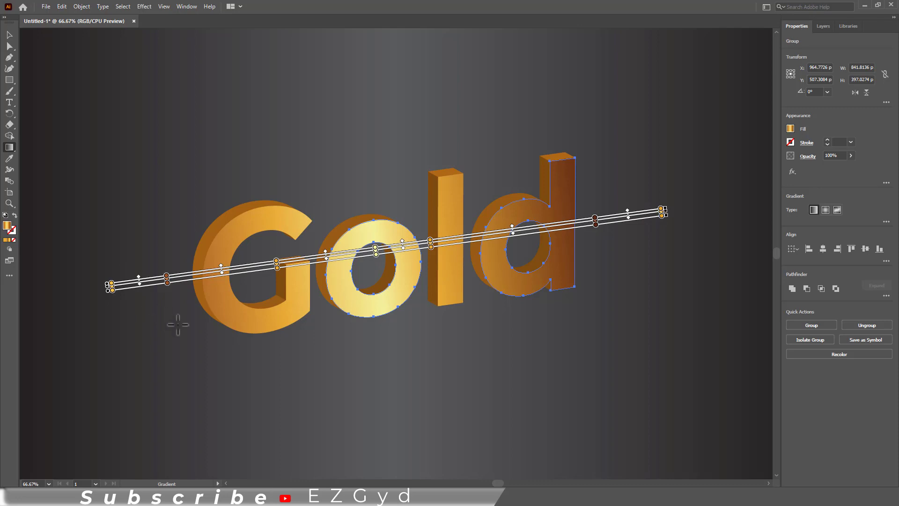
key("v")
left_click(241, 369)
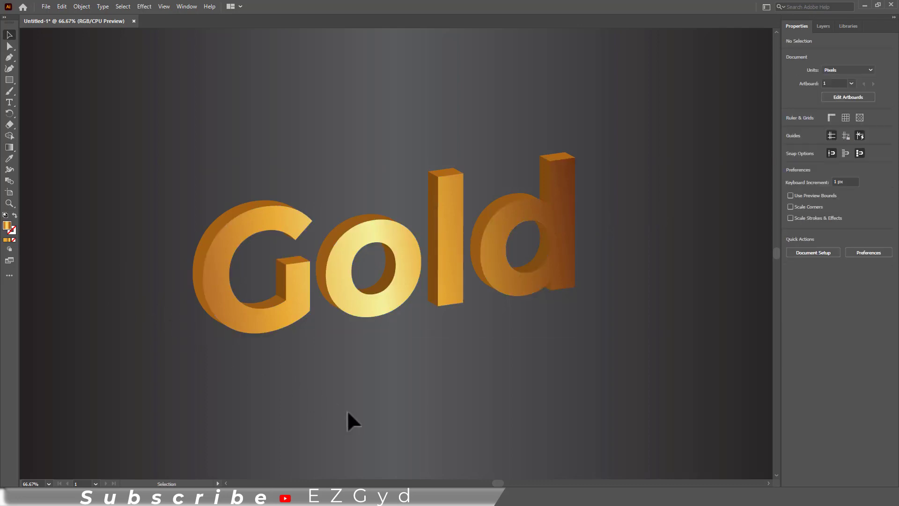
Step: Reselect all four front faces and redraw their shared gradient as a longer, slightly rising line from beyond the G past the d
left_click(9, 147)
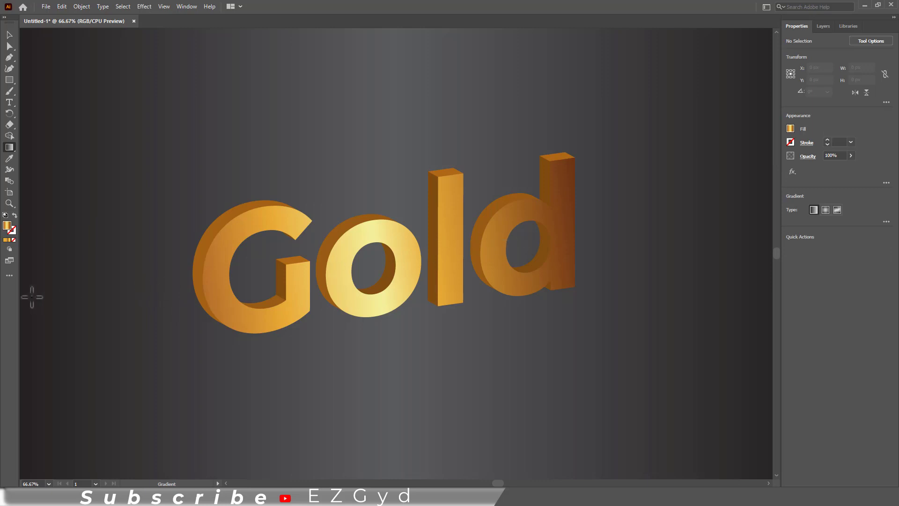
left_click(227, 284)
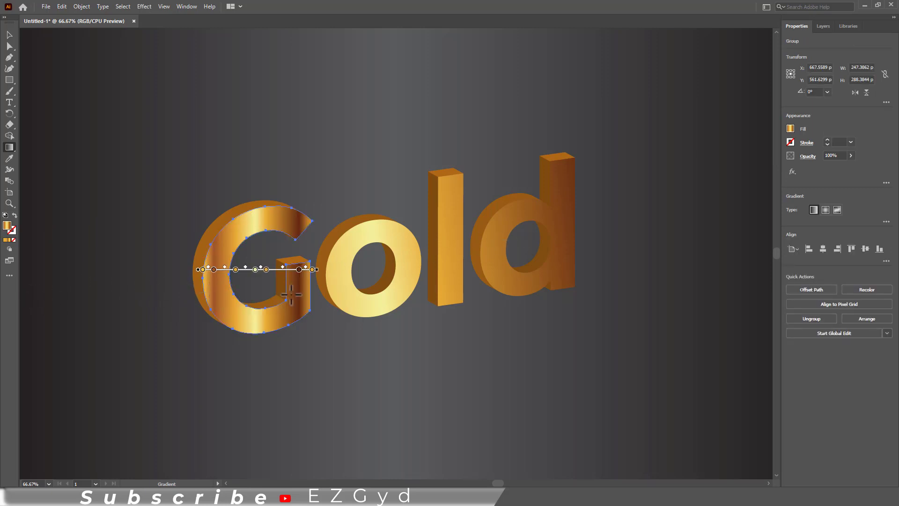
key("v")
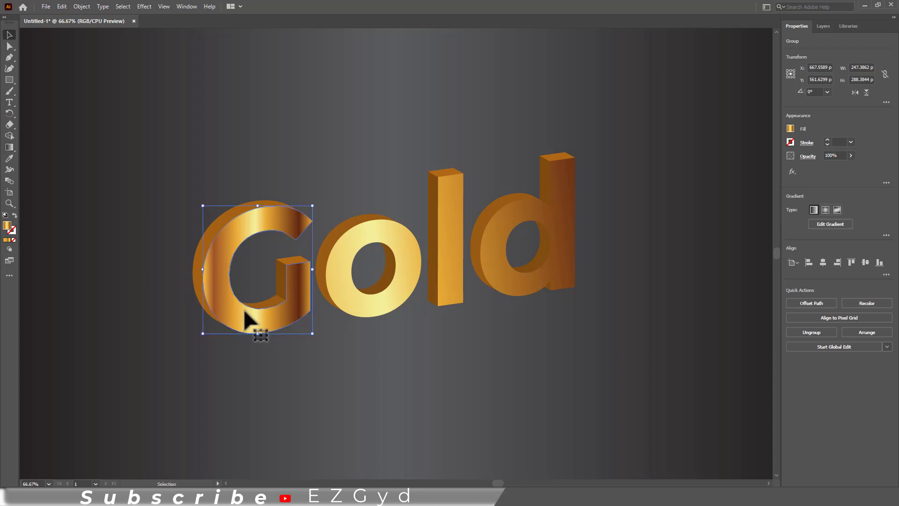
left_click(368, 303, "shift")
left_click(450, 289, "shift")
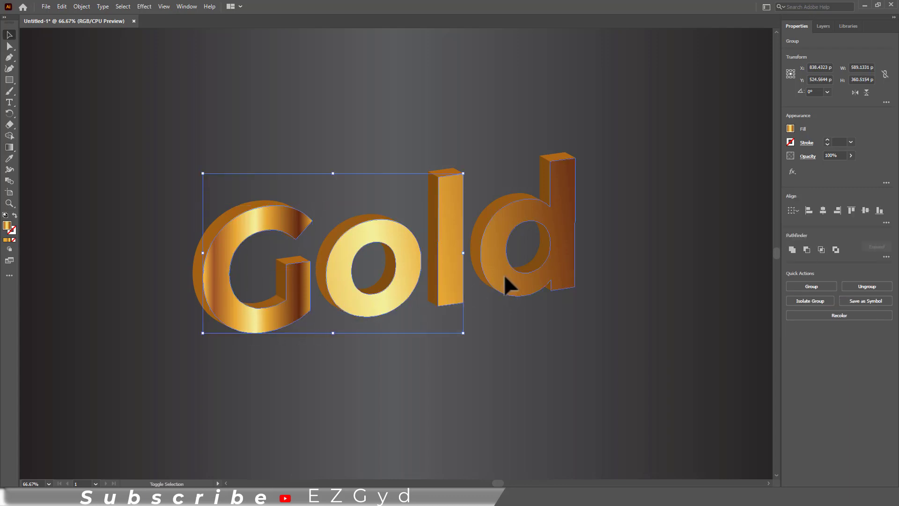
left_click(504, 274, "shift")
left_click(9, 147)
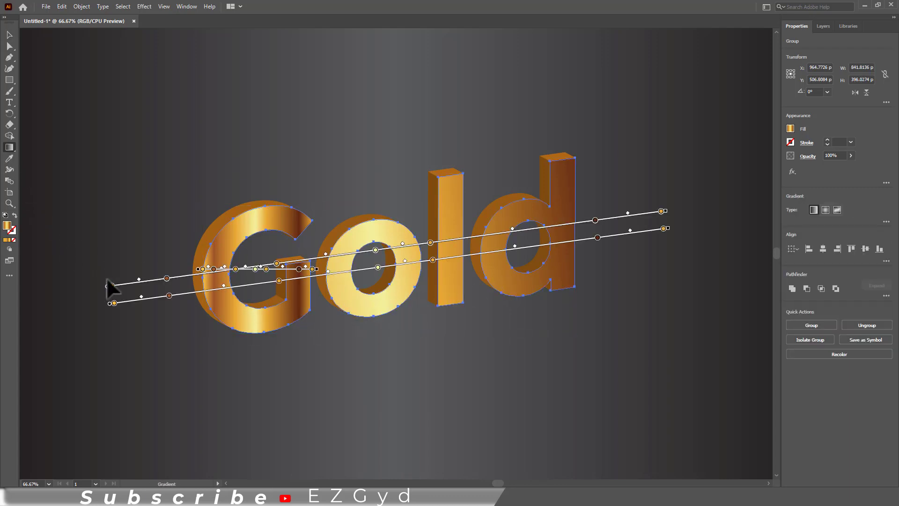
mouse_move(99, 272)
left_mouse_down()
mouse_move(707, 177)
mouse_move(707, 189)
left_mouse_up()
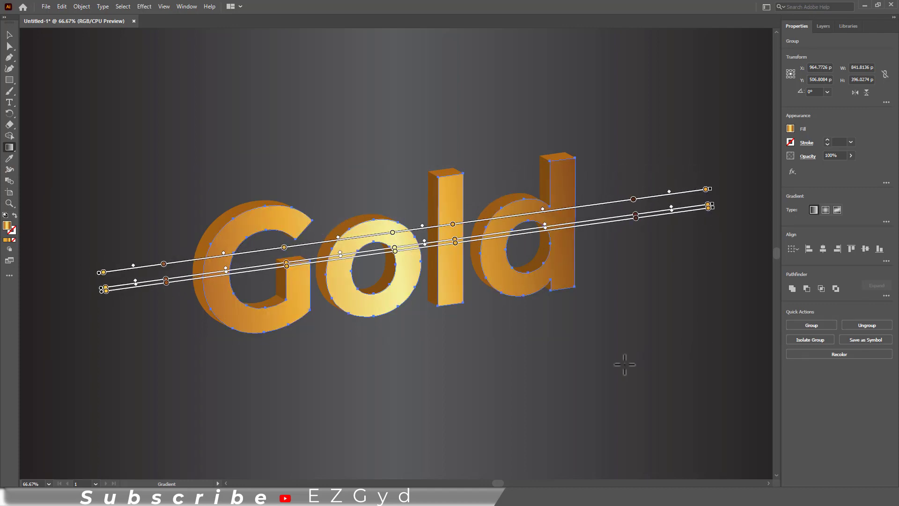
key("v")
left_click(609, 412)
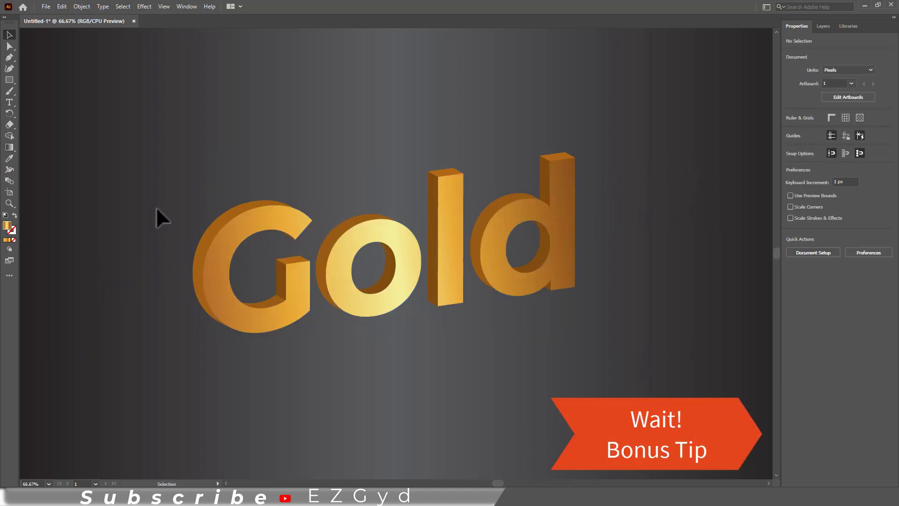
Step: Draw a very thin vertical ellipse about 7 by 135 px in the empty upper-left area of the artboard
key("ctrl+minus")
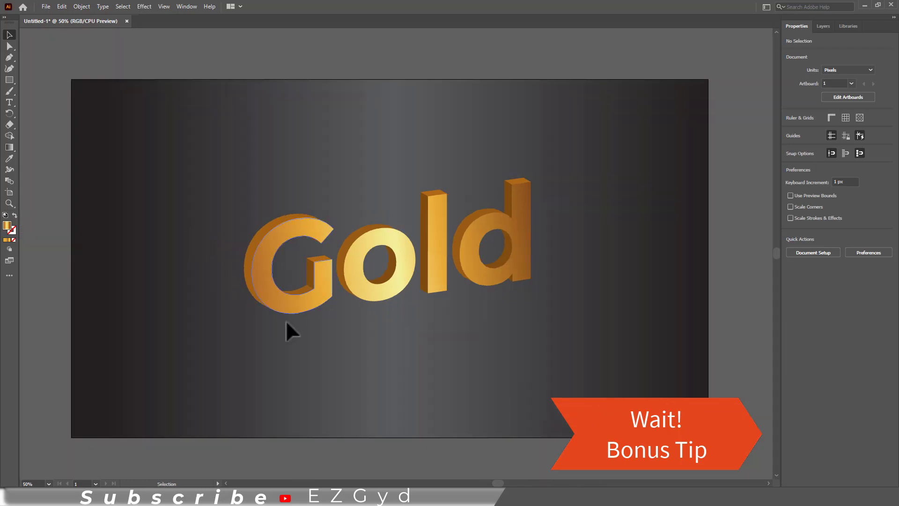
left_click_drag(305, 341, 303, 341)
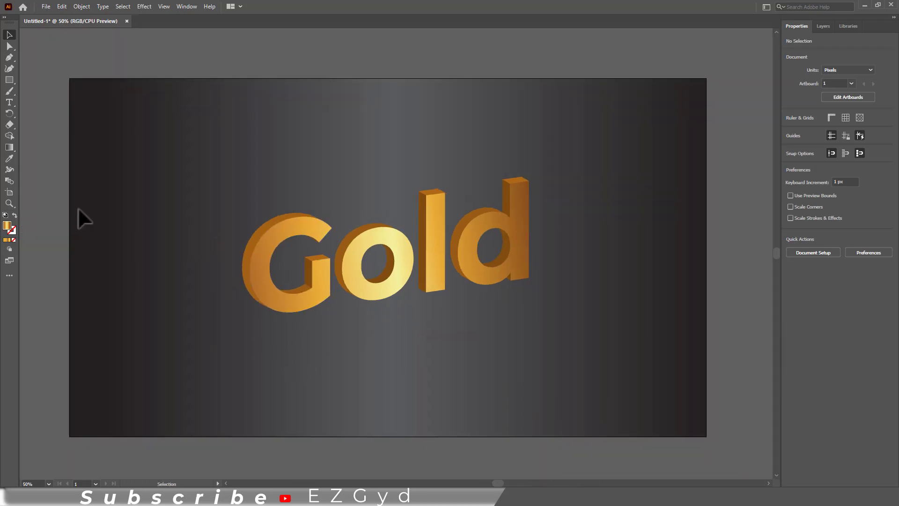
key("ctrl+plus")
left_click_drag(93, 207, 174, 230)
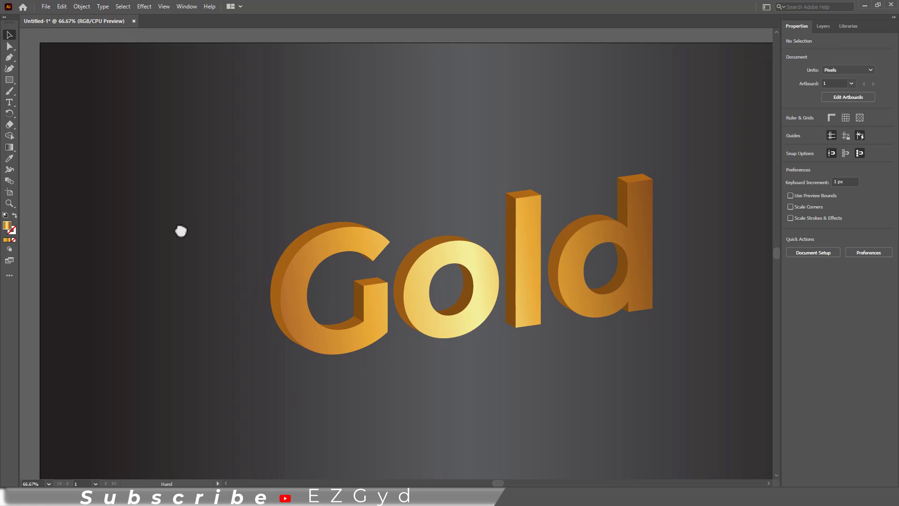
left_click(9, 80)
left_click_drag(10, 79, 29, 96)
left_click_drag(107, 119, 111, 179)
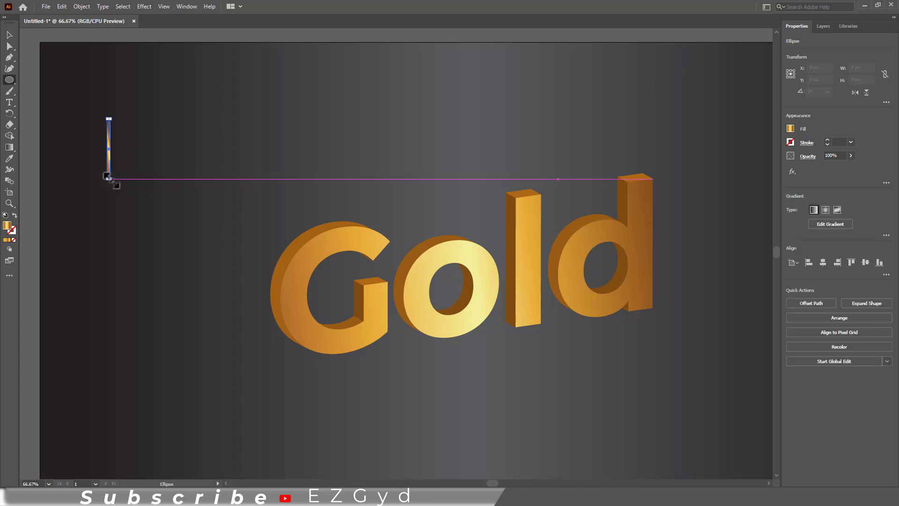
Step: Replace the thin ellipse's gold gradient fill with the near-white swatch
key("ctrl+plus")
key("ctrl+plus")
key("ctrl+plus")
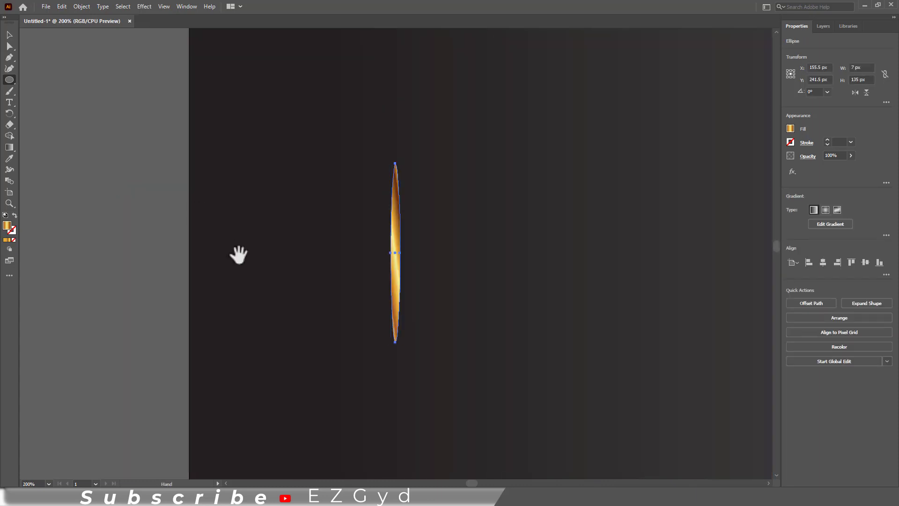
left_click_drag(237, 253, 176, 225)
left_click(790, 128)
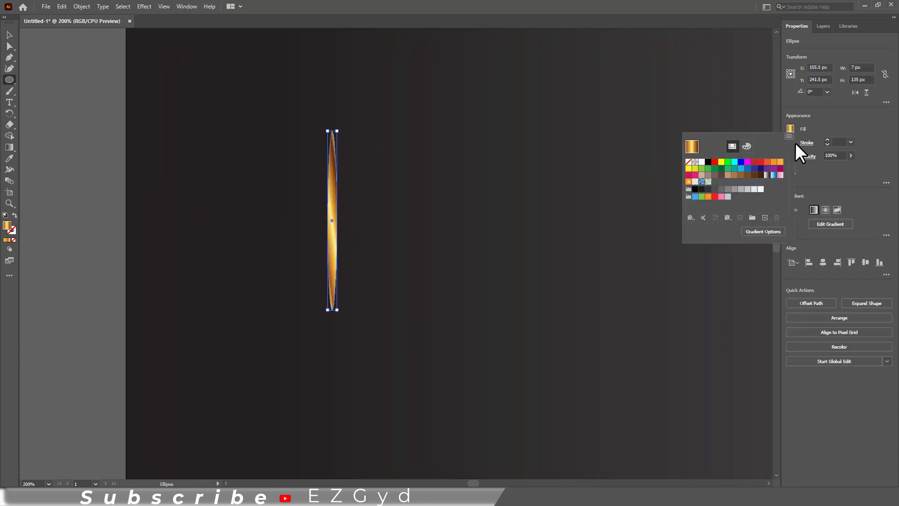
left_click(760, 188)
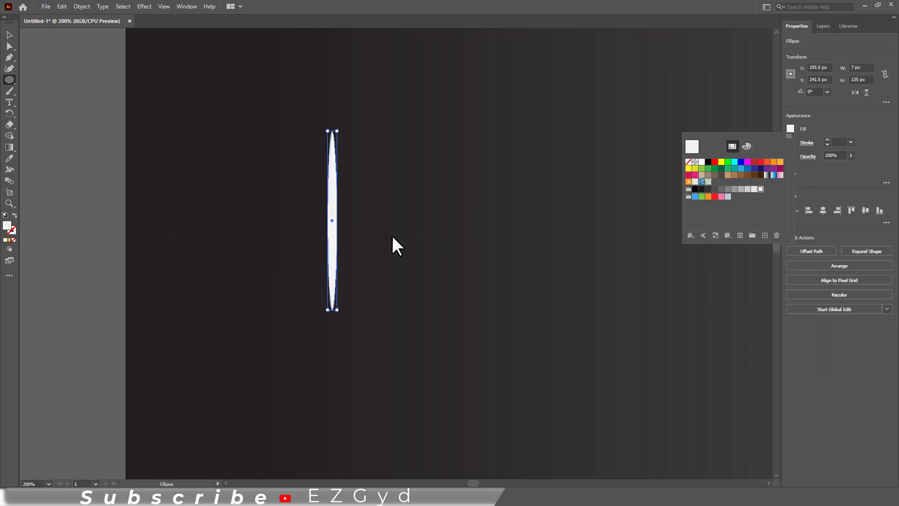
left_click(359, 235)
Step: Scale the white ellipse down proportionally to about 3 by 58 px and move it slightly lower
key("v")
left_click_drag(337, 309, 331, 208)
left_click_drag(329, 186, 325, 240)
key("ctrl+plus")
key("ctrl+plus")
key("ctrl+plus")
left_click_drag(325, 240, 291, 226)
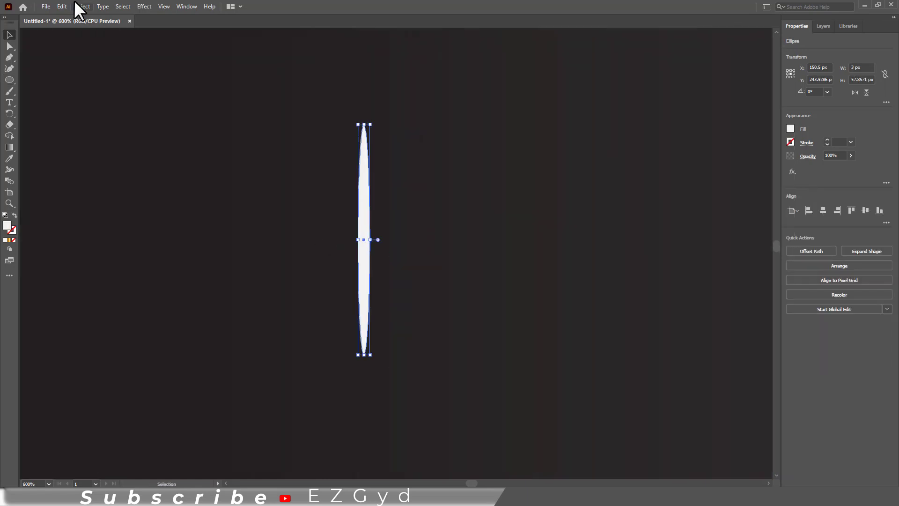
Step: Duplicate the white ellipse in place in front and rotate the copy 90° to form a cross
left_click(60, 6)
left_click(82, 50)
left_click(62, 7)
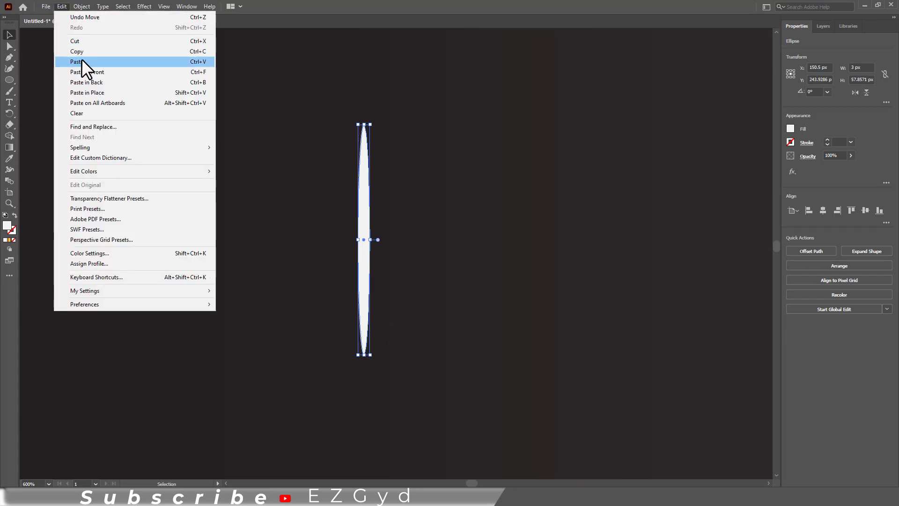
left_click(81, 59)
left_click_drag(375, 121, 449, 235)
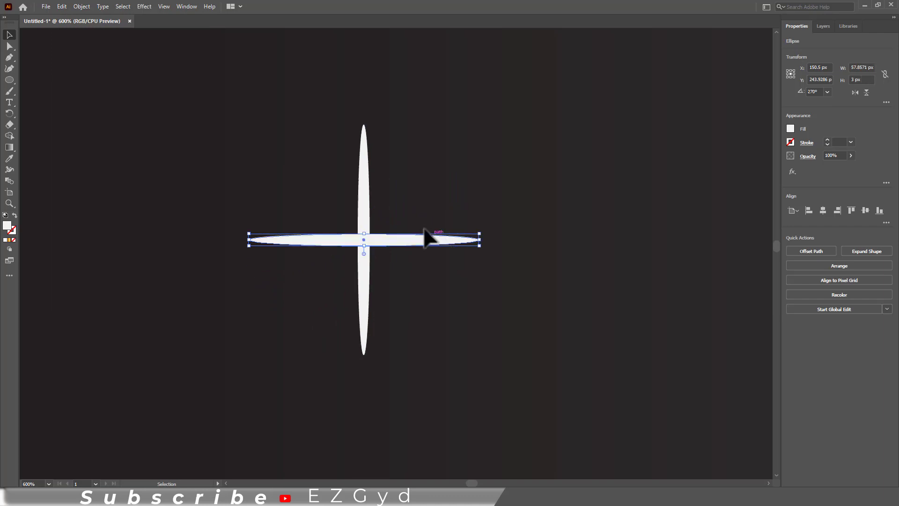
Step: Duplicate both ellipses of the cross in place, rotate the copies 45° and shrink them around their center into shorter diagonal rays
left_click_drag(297, 170, 422, 270)
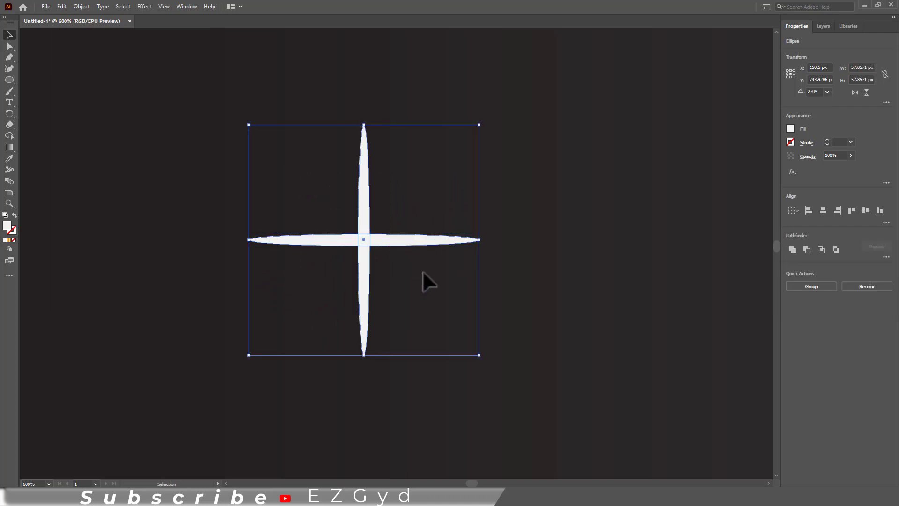
key("a")
left_click(62, 6)
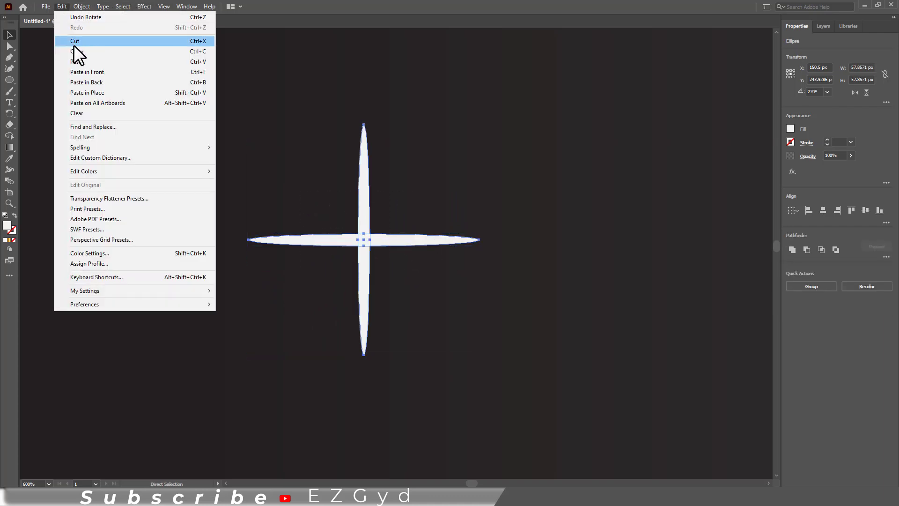
left_click(77, 52)
key("v")
left_click(61, 6)
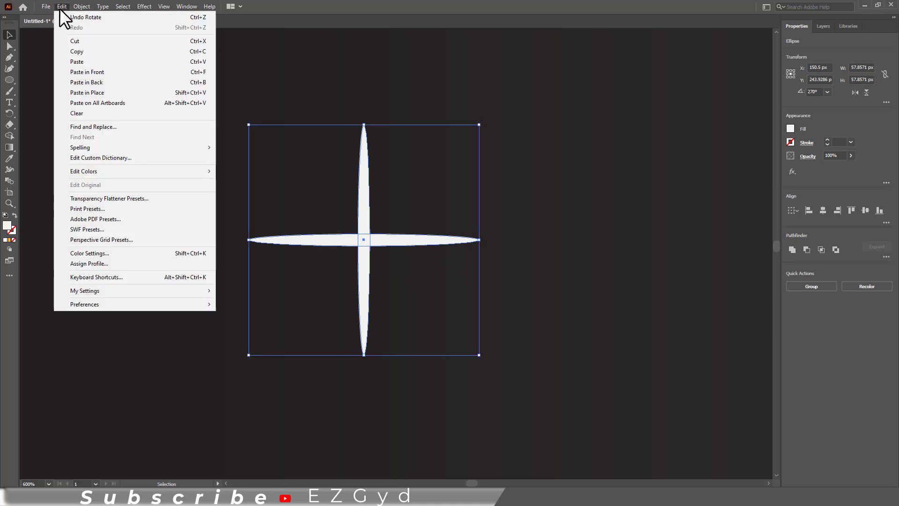
left_click(105, 69)
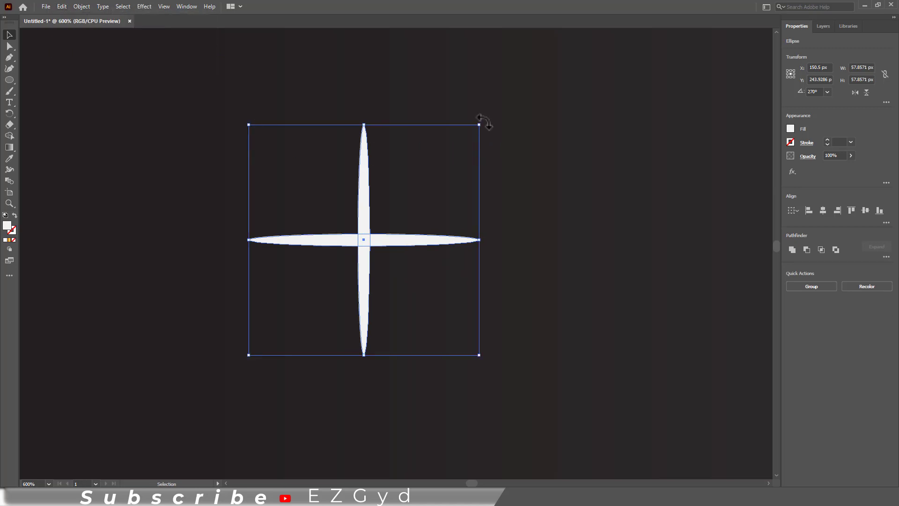
left_click_drag(483, 121, 524, 217)
left_click_drag(446, 159, 424, 182)
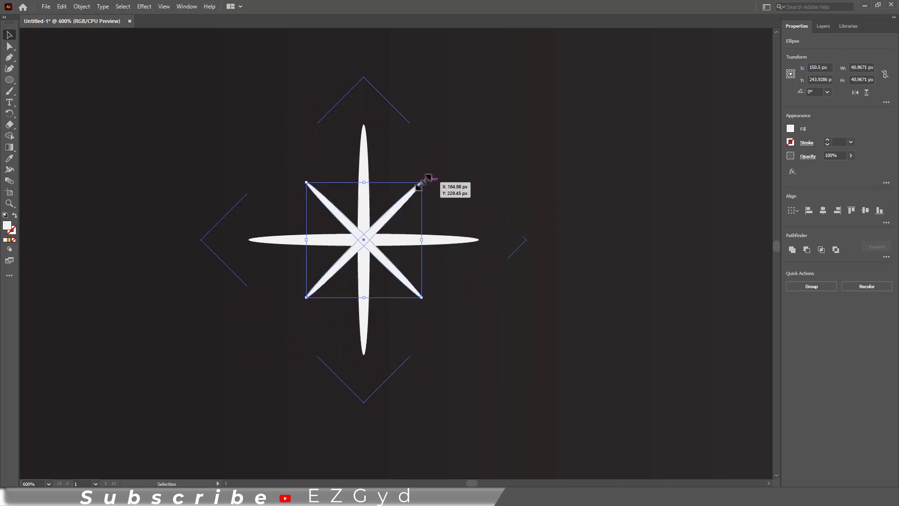
Step: Scale the original vertical and horizontal ellipses down around their center to about 50 px across
left_click(364, 137)
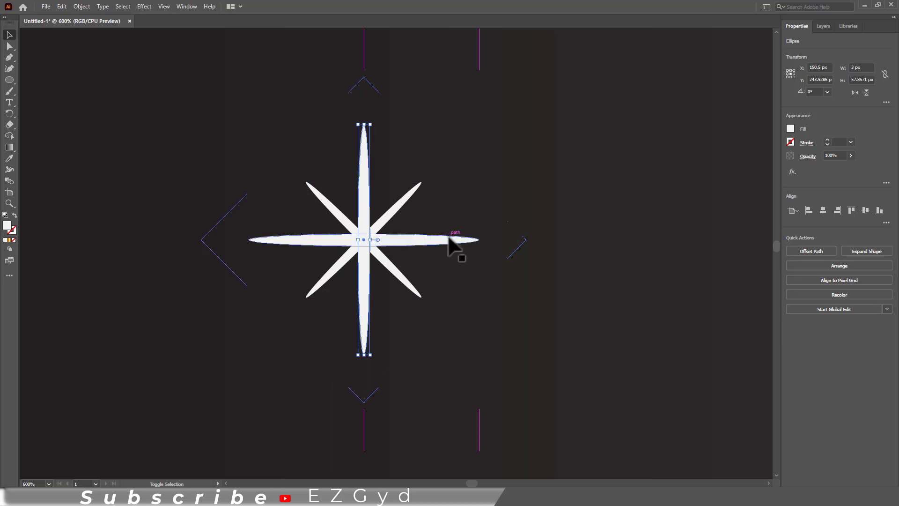
left_click(448, 238, "shift")
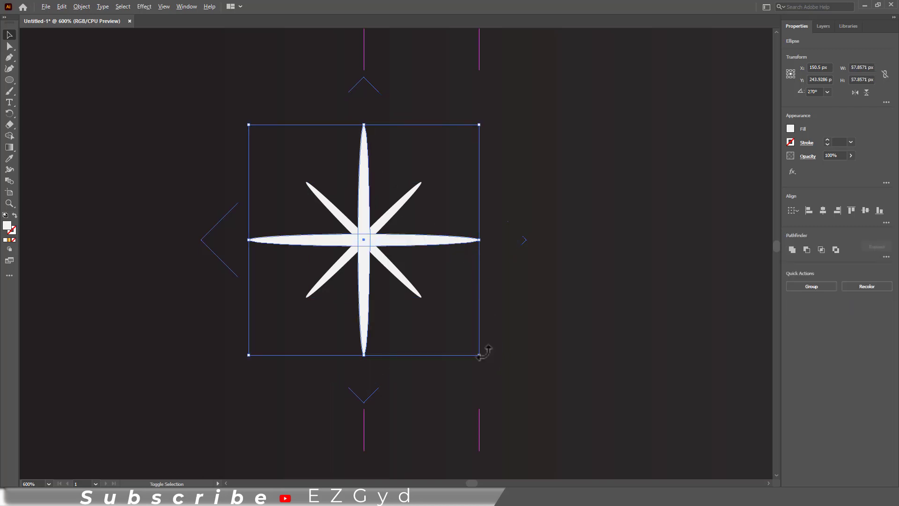
left_click_drag(478, 354, 230, 140)
Step: Apply a Feather effect with a 2 px radius to all four white ellipses of the star
left_click(488, 306)
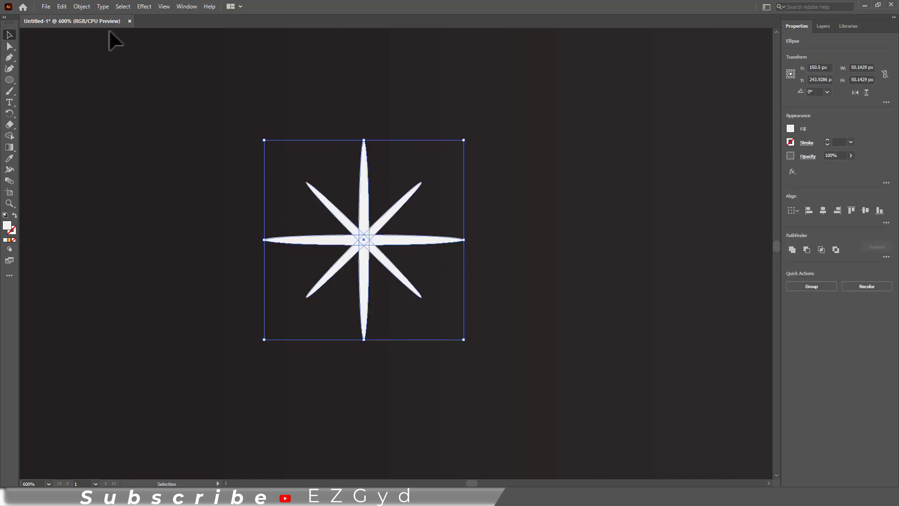
left_click(144, 7)
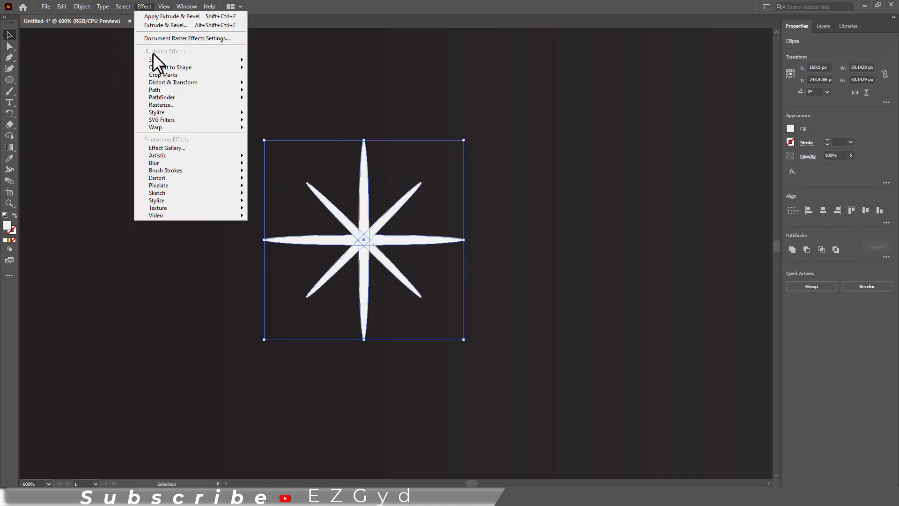
mouse_move(197, 112)
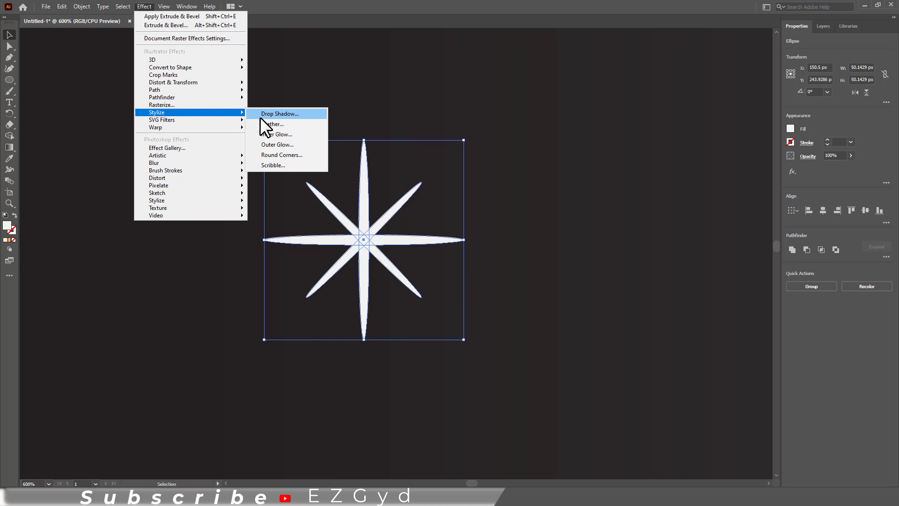
left_click(274, 124)
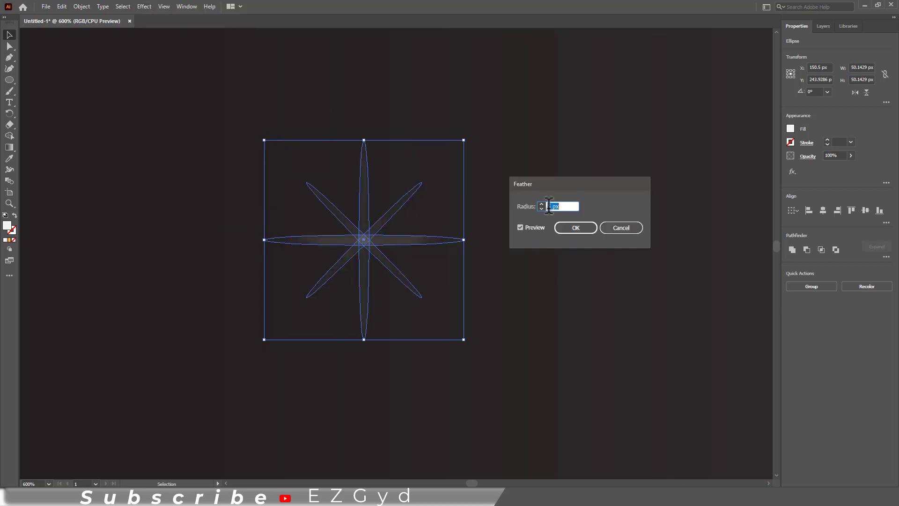
left_click(542, 204)
left_click(541, 204)
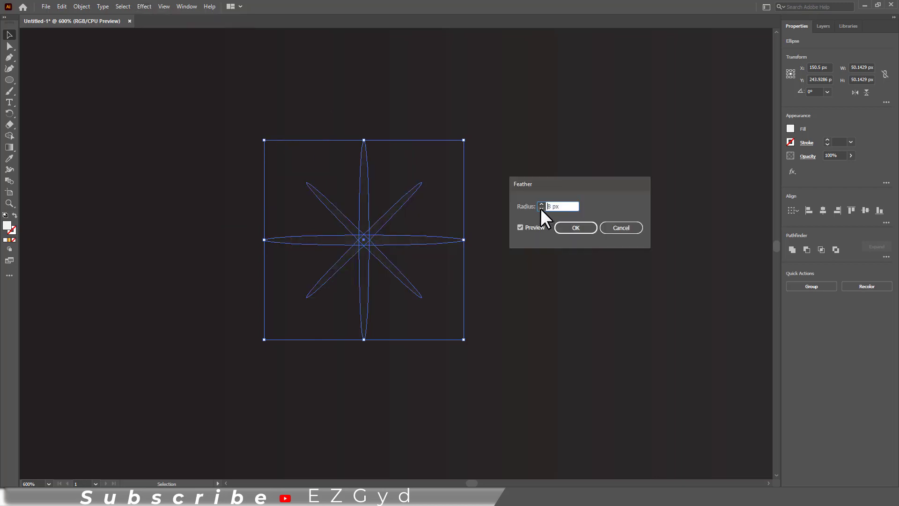
left_click(540, 208)
left_click(540, 208)
left_click(540, 208)
left_click(540, 208)
left_click(540, 208)
left_click(540, 209)
left_click(541, 208)
left_click(541, 204)
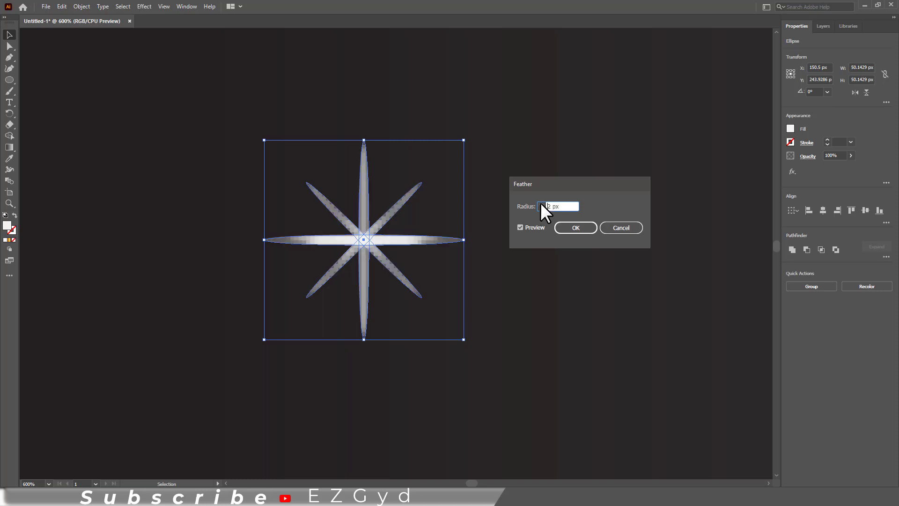
left_click(541, 204)
left_click(564, 228)
left_click(544, 236)
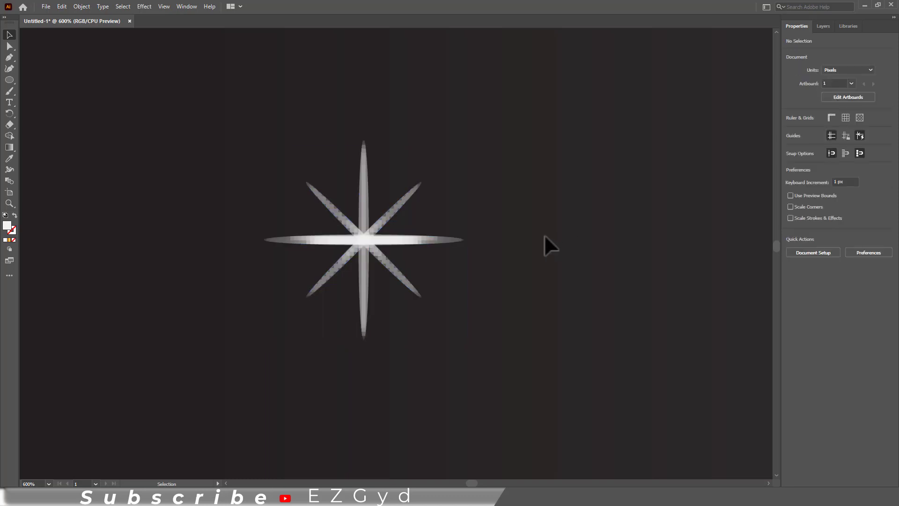
Step: Group the feathered ellipses of the star into one object
key("ctrl+minus")
key("ctrl+minus")
key("ctrl+minus")
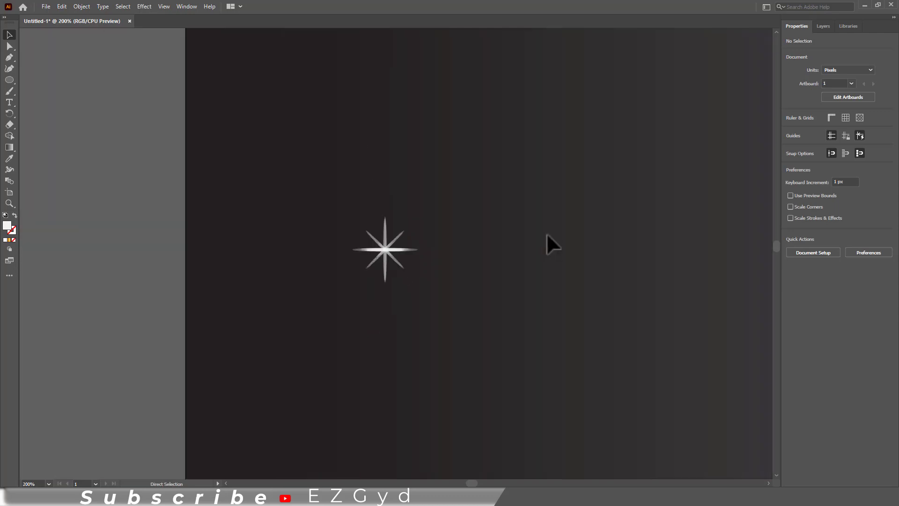
key("ctrl+minus")
key("space")
left_click_drag(547, 234, 341, 194)
left_click_drag(393, 288, 349, 254)
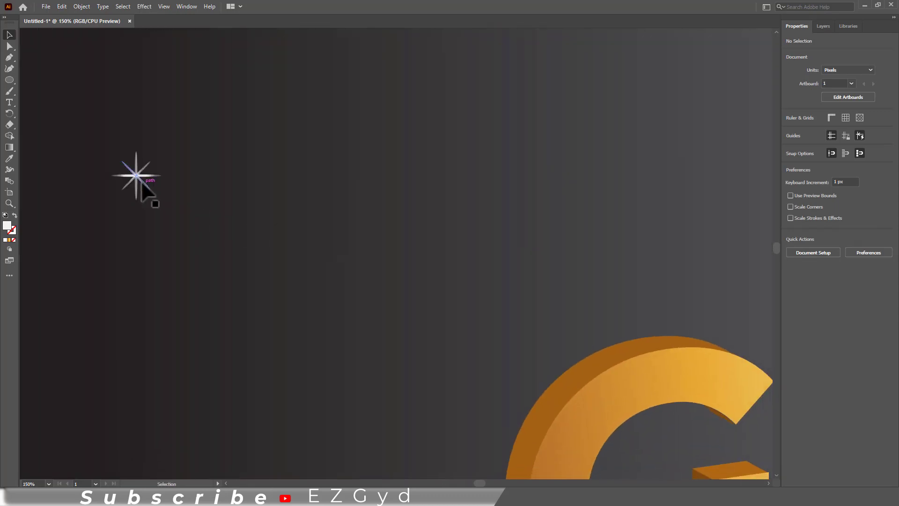
left_click(141, 181)
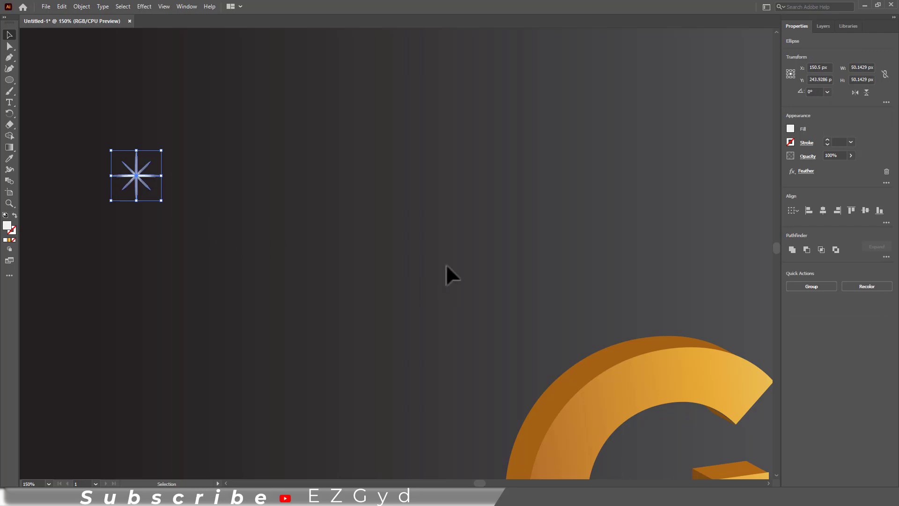
left_click(820, 288)
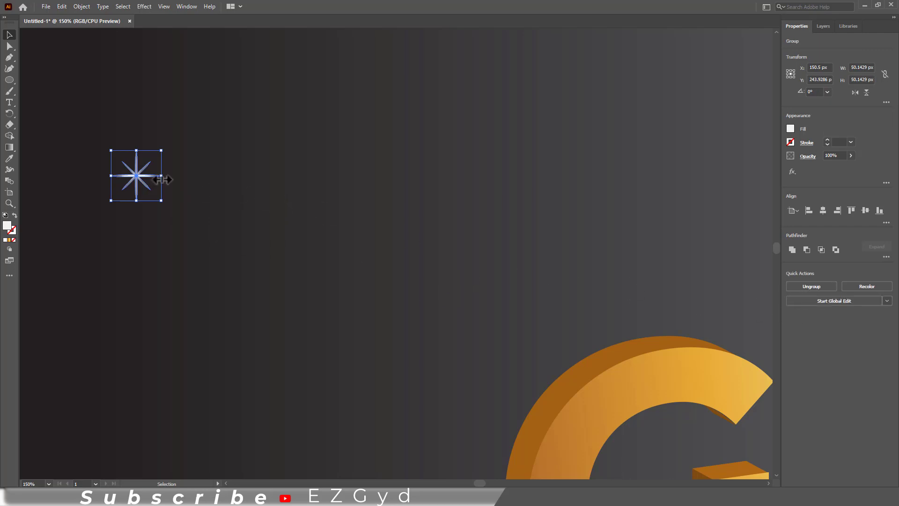
Step: Move the star group onto the top edge of the letter "o" in the gold text
left_click_drag(142, 181, 625, 257)
key("space")
left_click(562, 197)
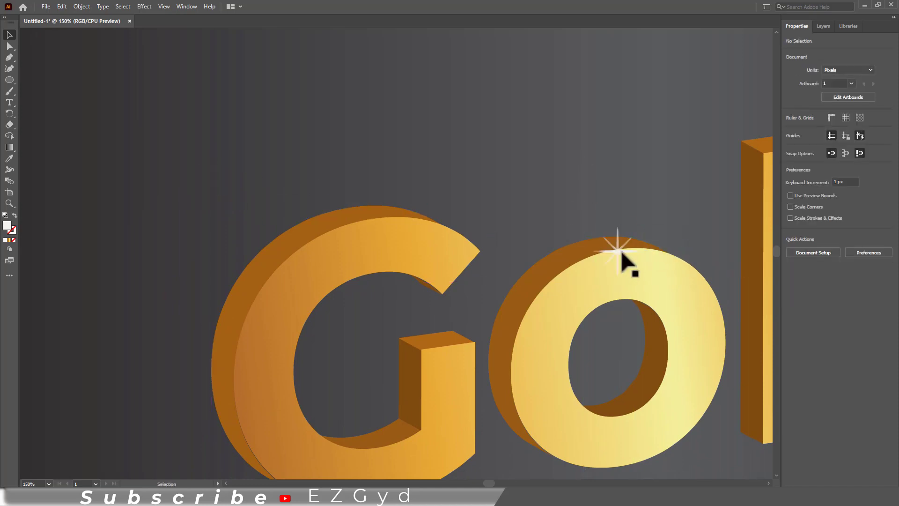
left_click(624, 261)
left_click(572, 180)
Step: Nudge the star sparkle slightly upward on the "o" and check its placement against the whole artwork
key("ctrl+minus")
key("ctrl+minus")
left_click_drag(686, 372, 580, 349)
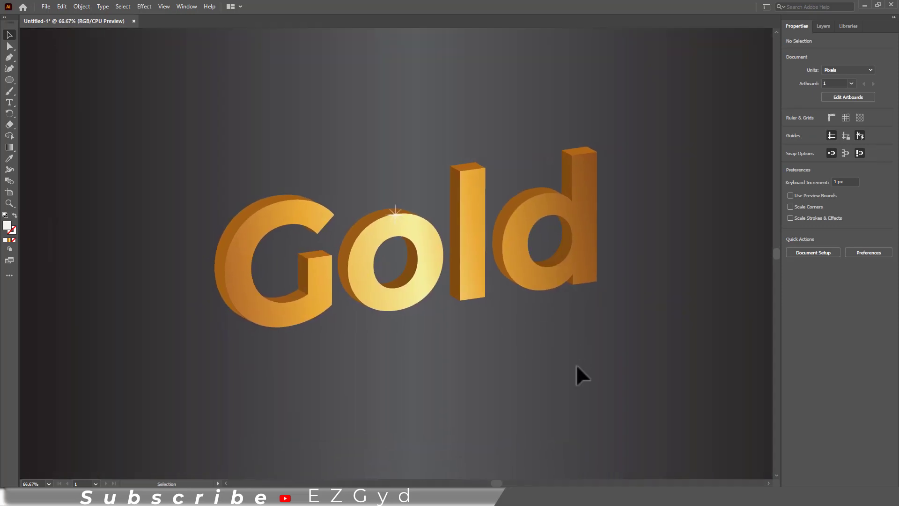
left_click(395, 215)
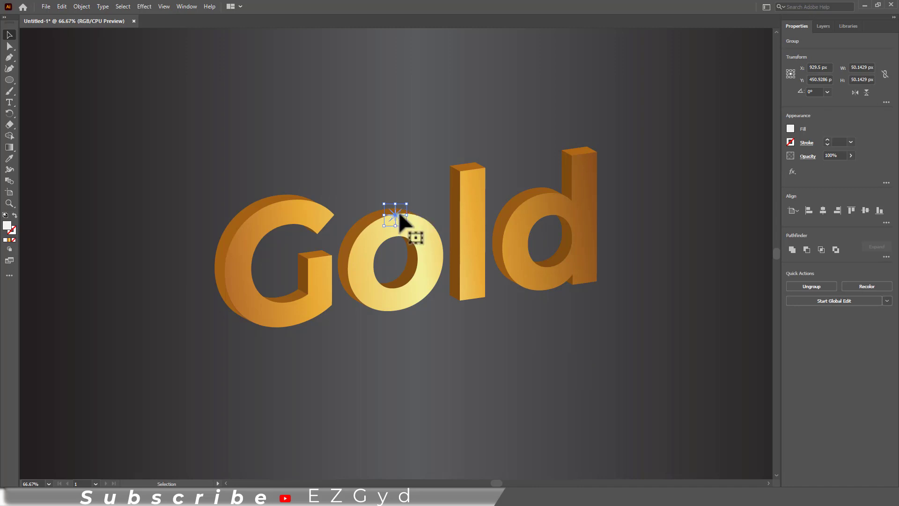
key("Up")
left_click(406, 172)
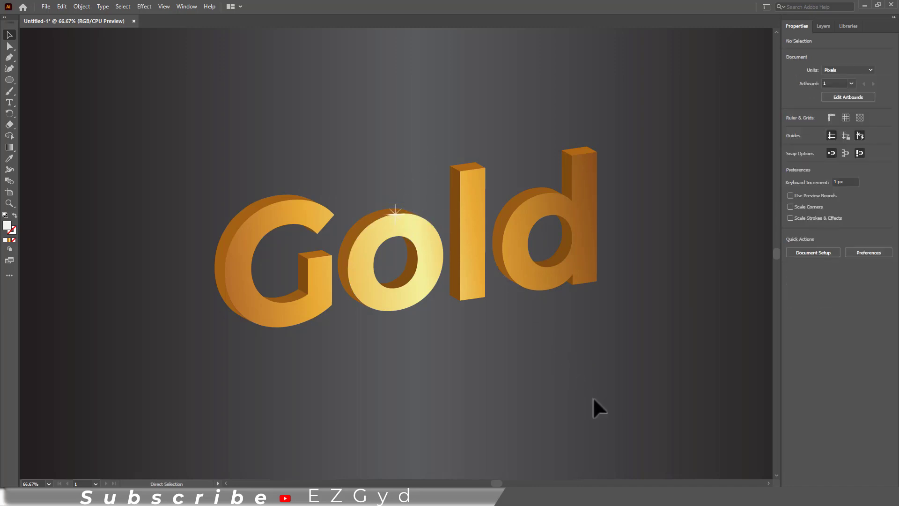
key("ctrl+minus")
left_click_drag(593, 398, 591, 398)
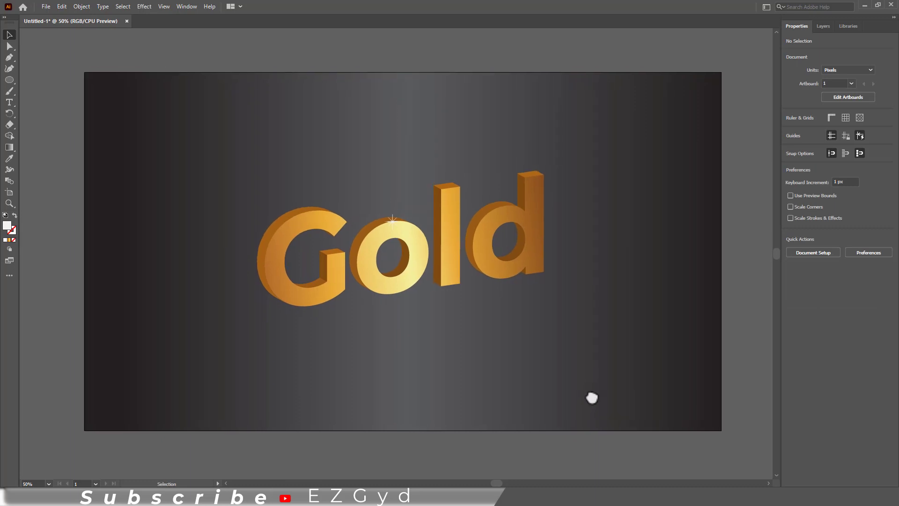
key("ctrl+plus")
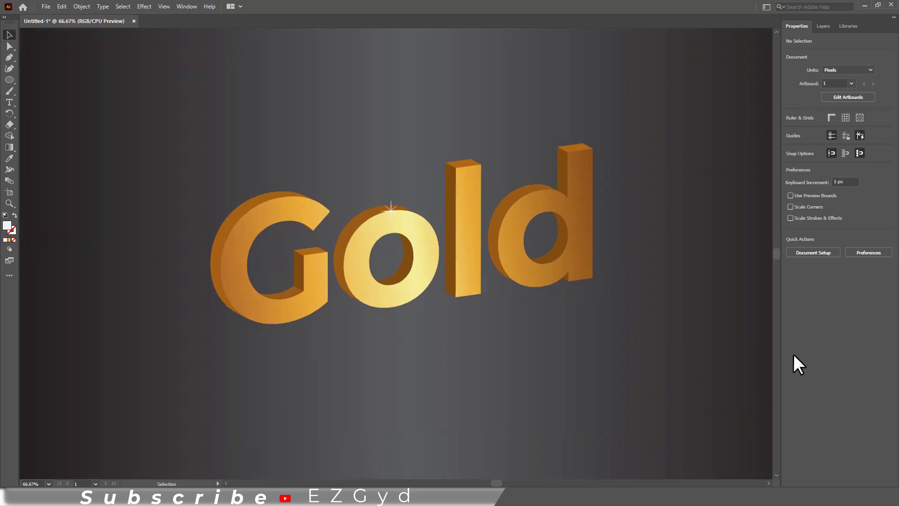